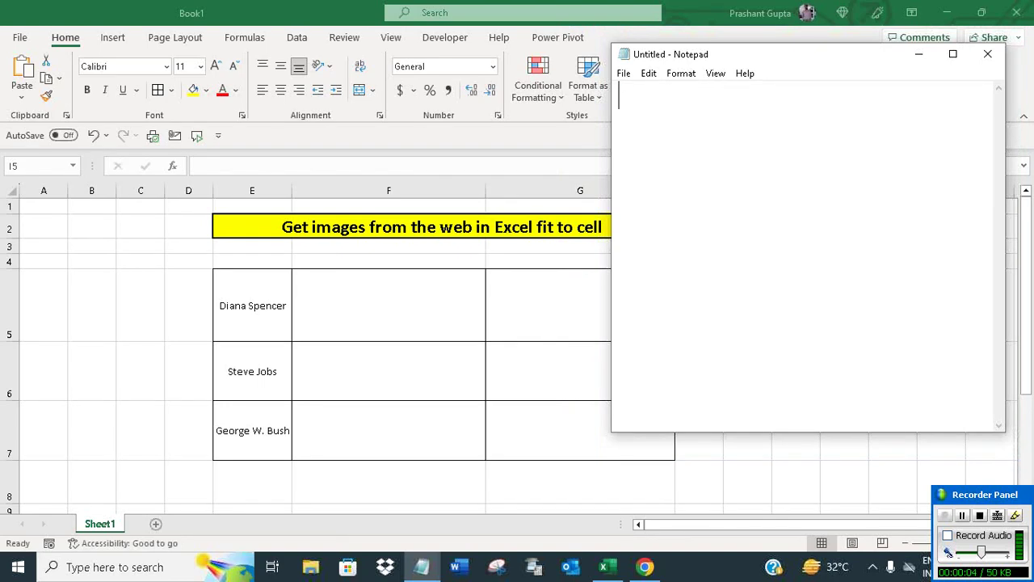
Write the Notepad intro on fitting web images into Excel cells, ending 'So, let's do it.'
{"action": "type", "text": "Hello,"}
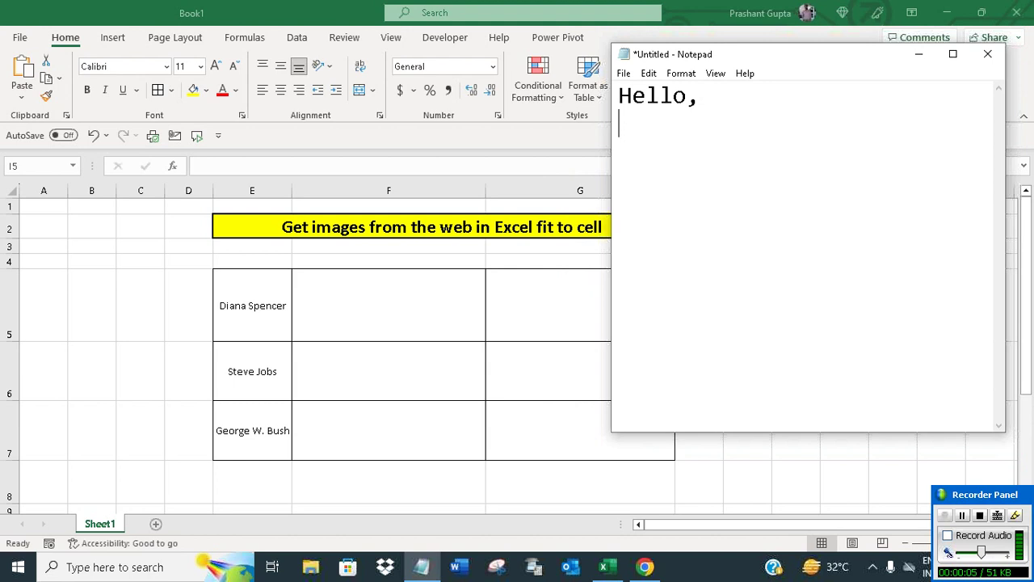
{"action": "key", "text": "Return"}
{"action": "type", "text": "in th"}
{"action": "key", "text": "BackSpace"}
{"action": "key", "text": "BackSpace"}
{"action": "key", "text": "BackSpace"}
{"action": "key", "text": "BackSpace"}
{"action": "type", "text": "In this video"}
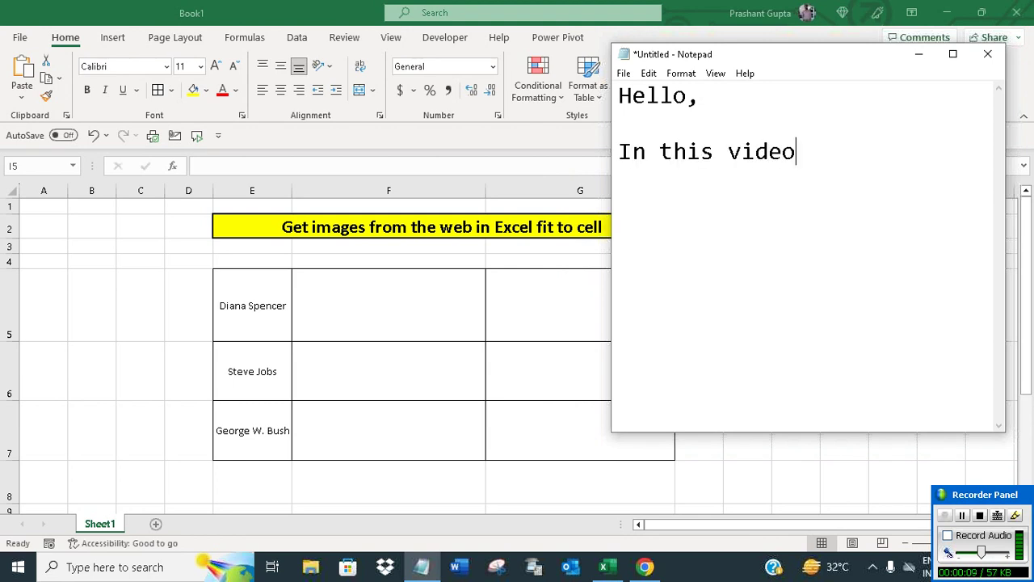
{"action": "type", "text": ", I will show,"}
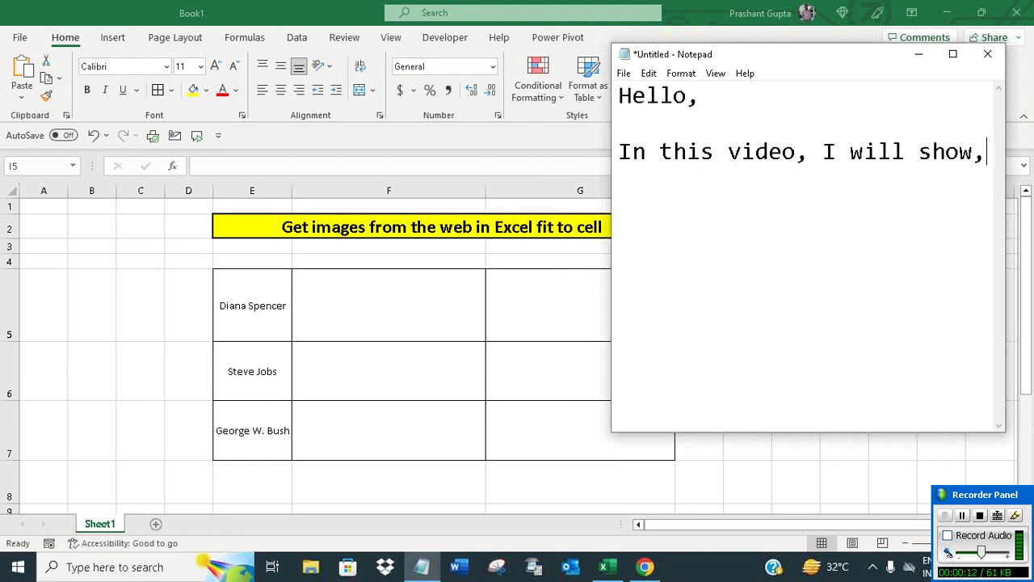
{"action": "type", "text": " how we ca"}
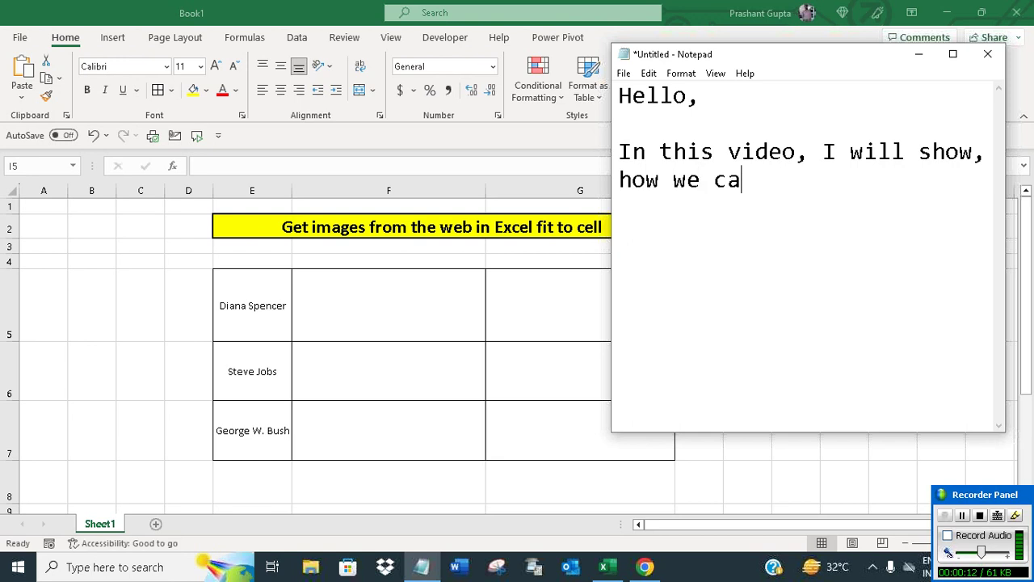
{"action": "type", "text": "n get images fr"}
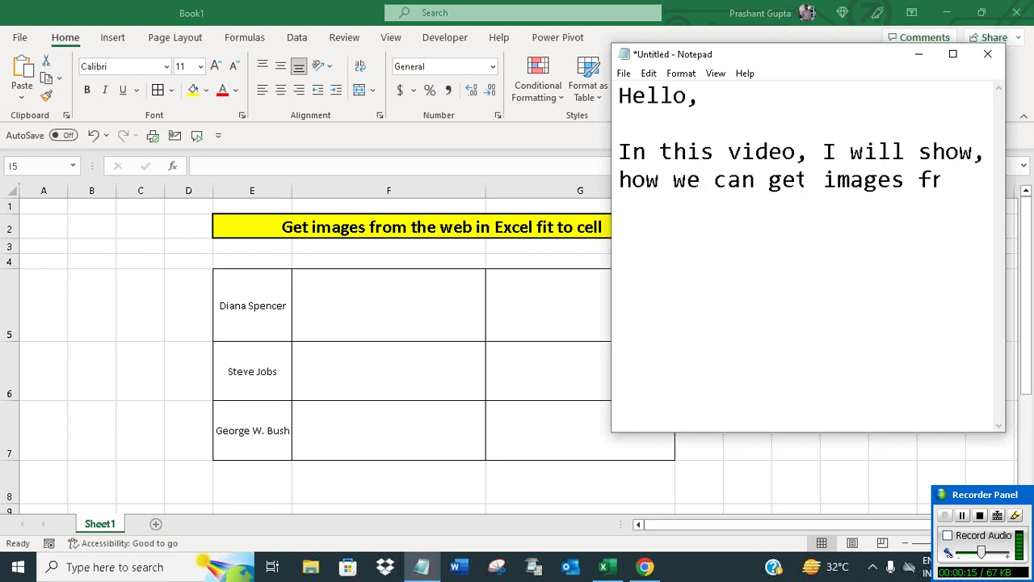
{"action": "type", "text": "om the web that f"}
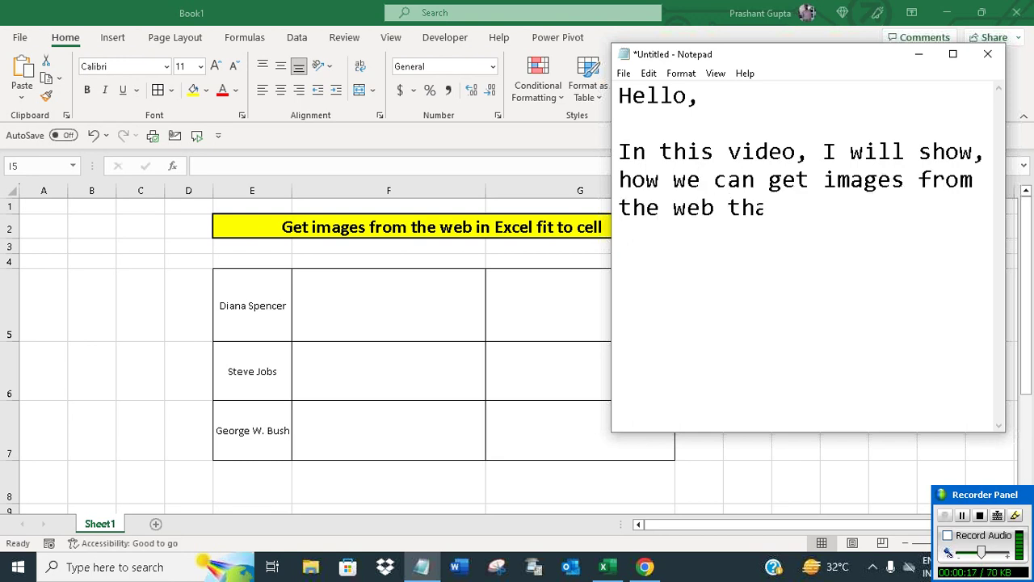
{"action": "type", "text": "its to cel"}
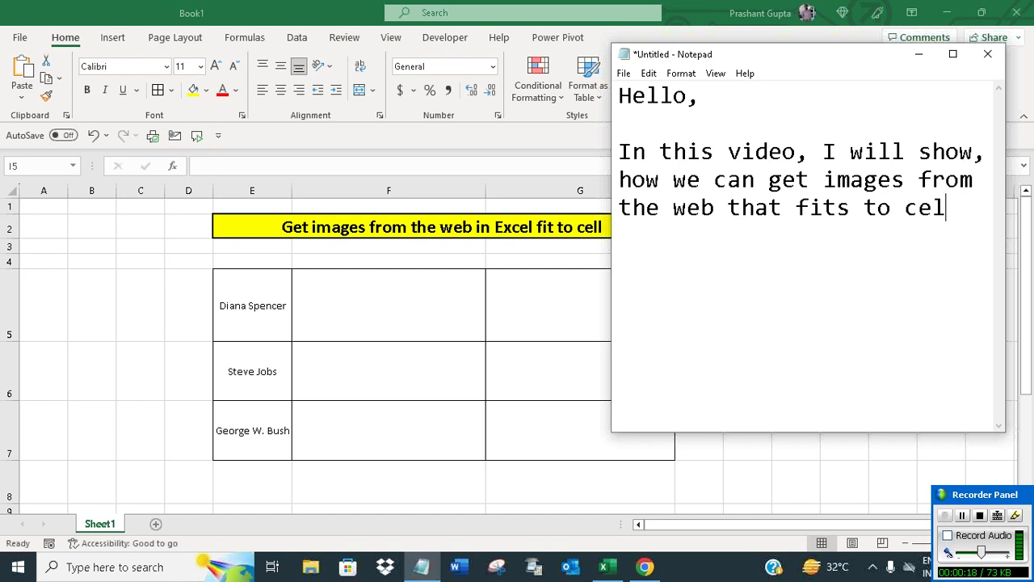
{"action": "type", "text": "l in Exce"}
{"action": "key", "text": "Return"}
{"action": "key", "text": "Return"}
{"action": "key", "text": "Return"}
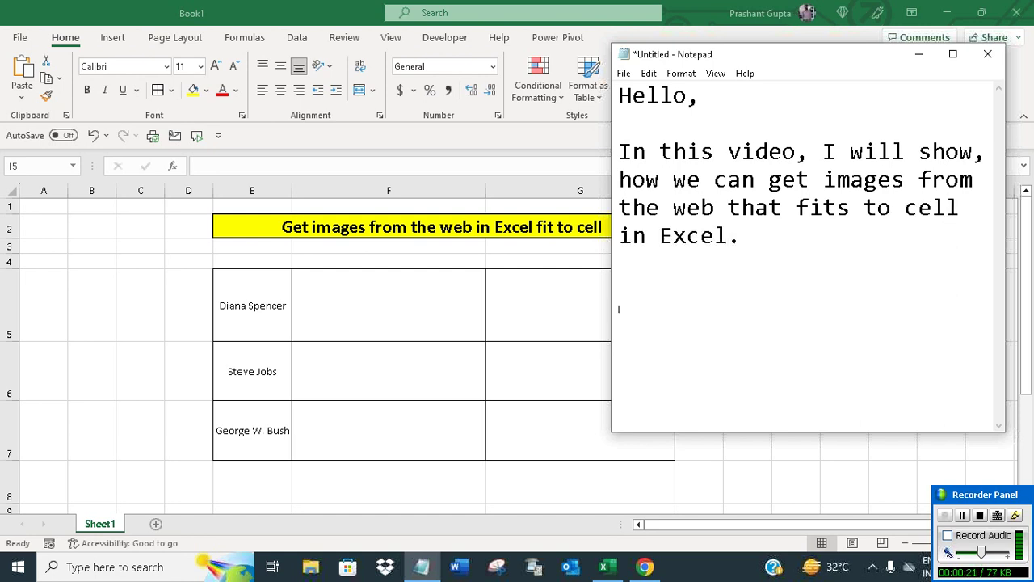
{"action": "type", "text": "So, let's"}
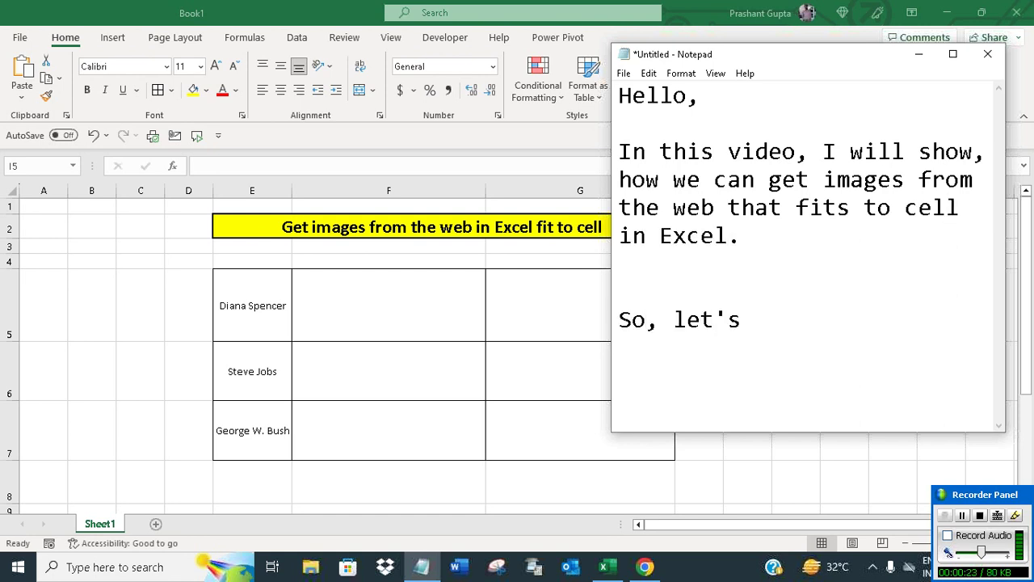
{"action": "type", "text": " do it."}
{"action": "left_click", "coordinate": [931, 58]}
Search Google for Diana Spencer
{"action": "left_click", "coordinate": [645, 567]}
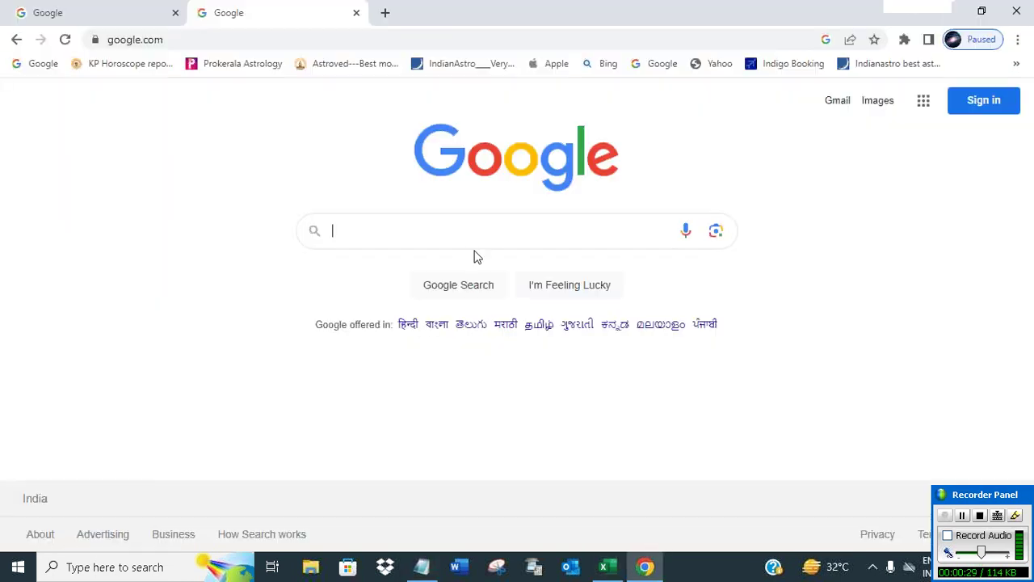
{"action": "type", "text": "Di"}
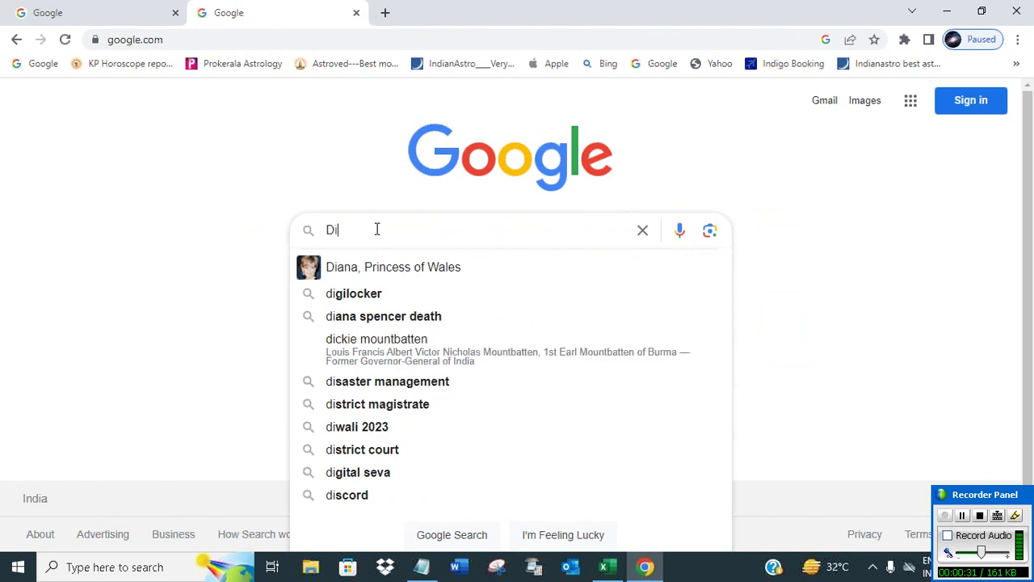
{"action": "type", "text": "ana Spencer"}
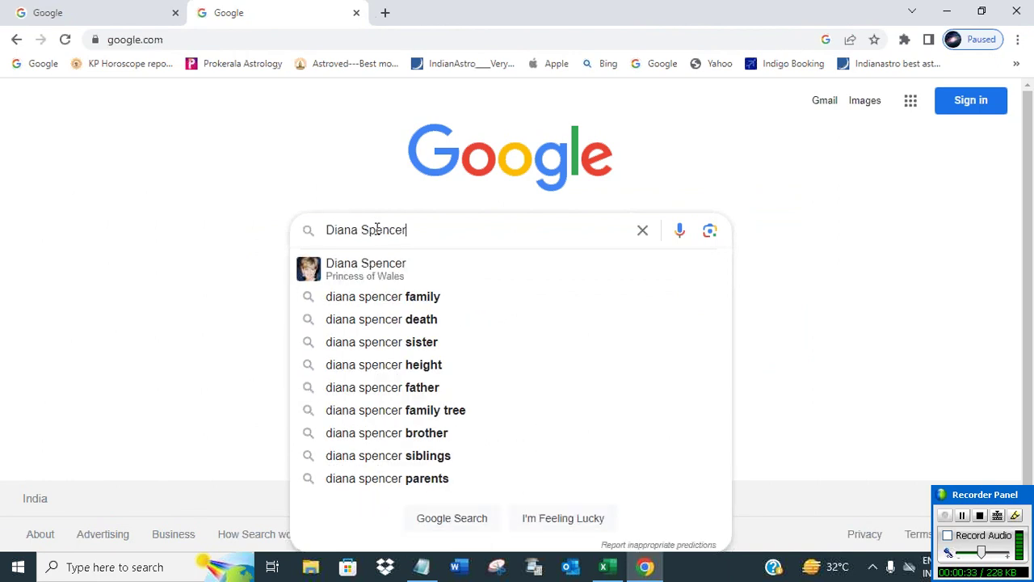
{"action": "key", "text": "Return"}
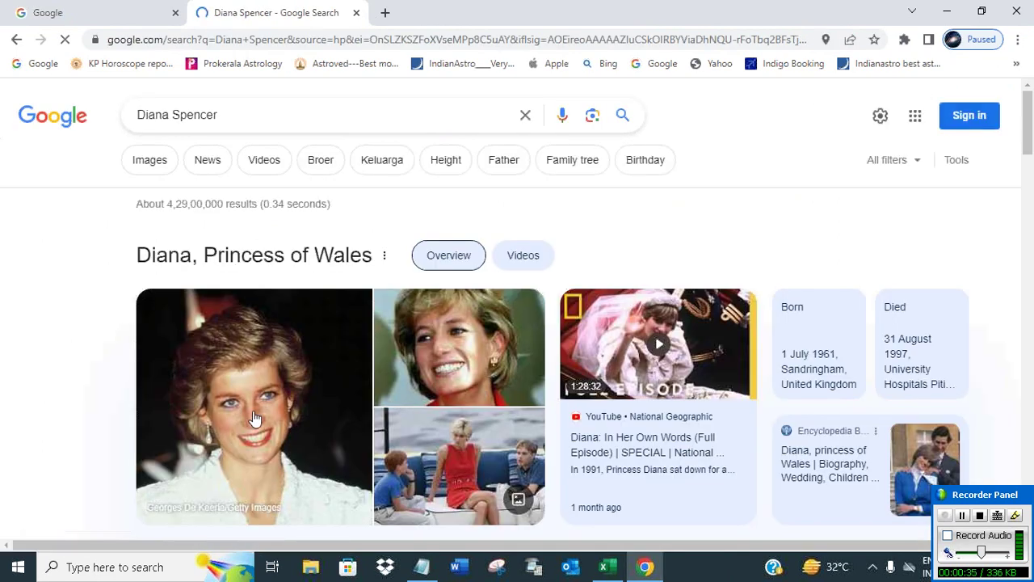
{"action": "scroll", "coordinate": [263, 412], "scroll_direction": "down", "scroll_amount": 2}
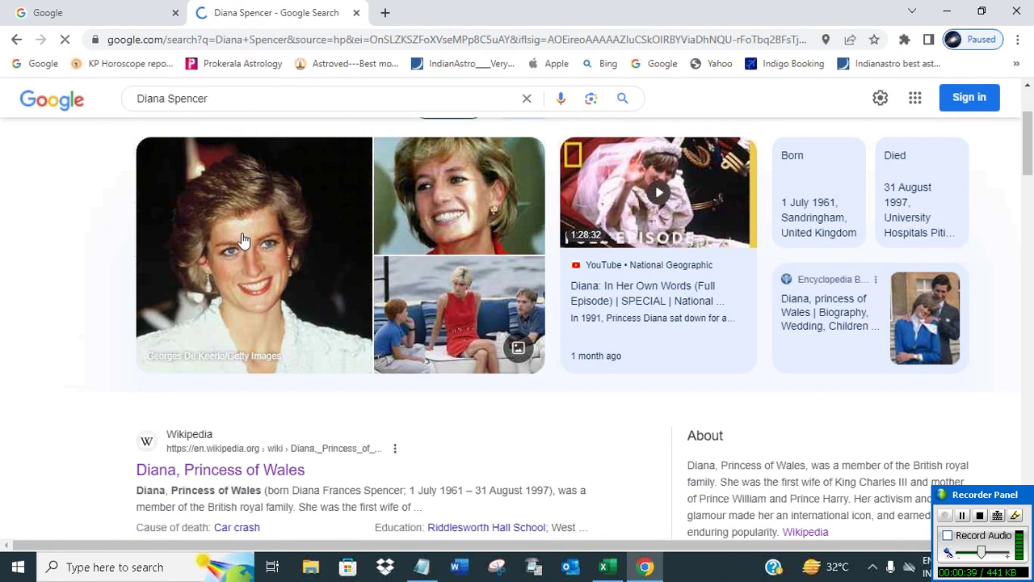
Copy the image address of Diana Spencer's main photo from the preview
{"action": "left_click", "coordinate": [243, 241]}
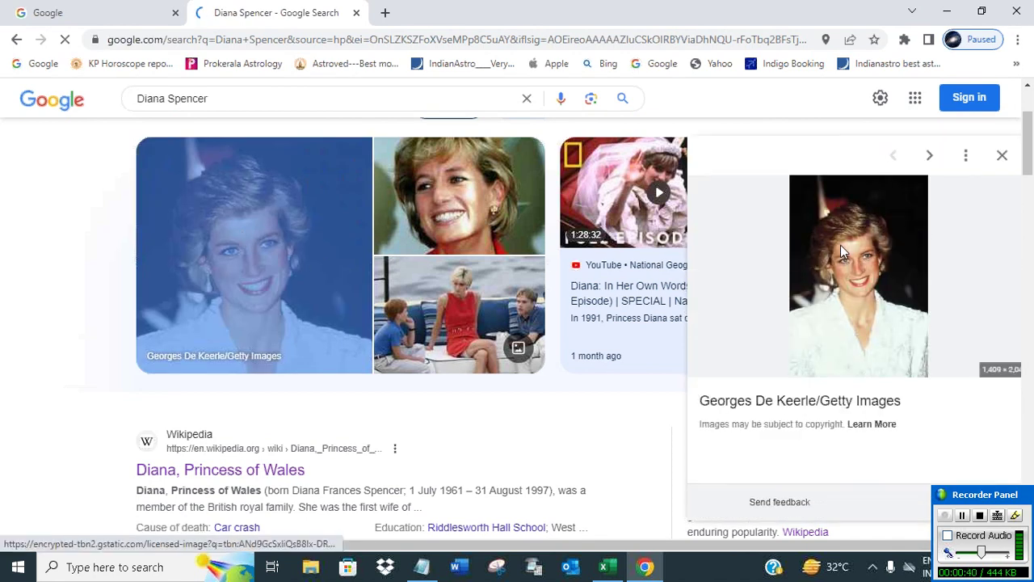
{"action": "right_click", "coordinate": [841, 245]}
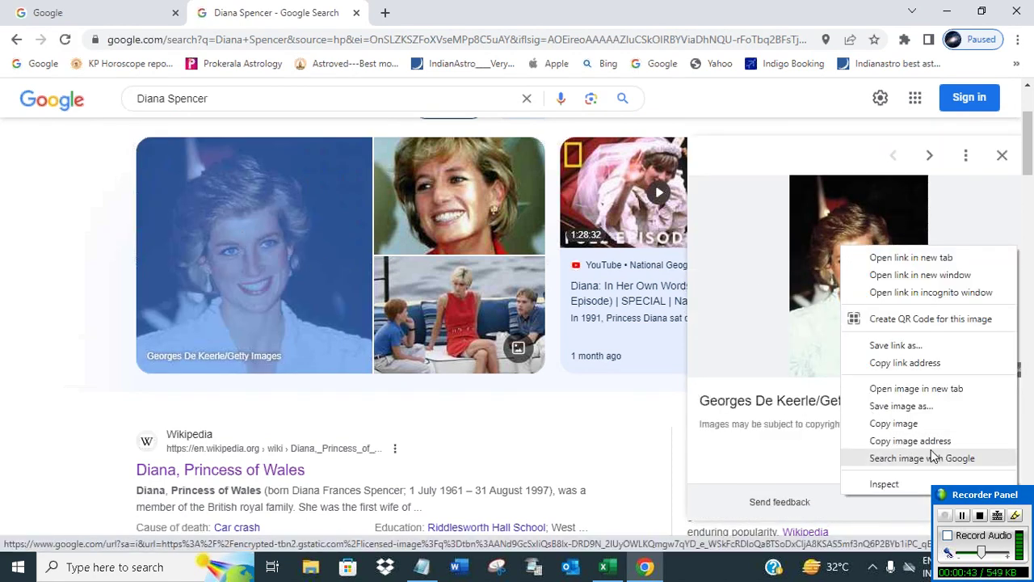
{"action": "left_click", "coordinate": [893, 445]}
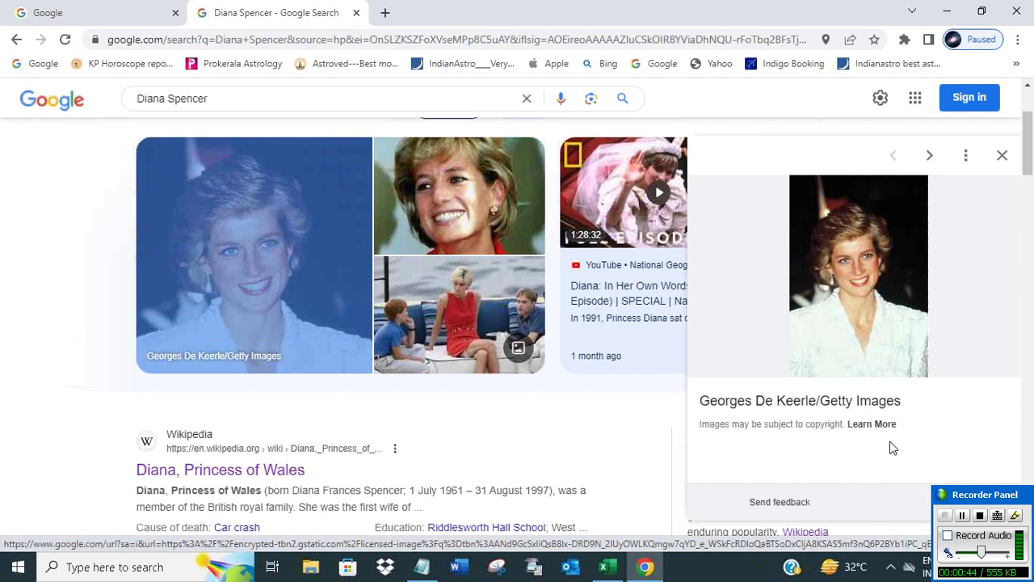
{"action": "left_click", "coordinate": [604, 567]}
Paste Diana Spencer's image URL into G5 and enter =IMAGE(G5,,1) in F5
{"action": "left_click", "coordinate": [556, 305]}
{"action": "key", "text": "ctrl+v"}
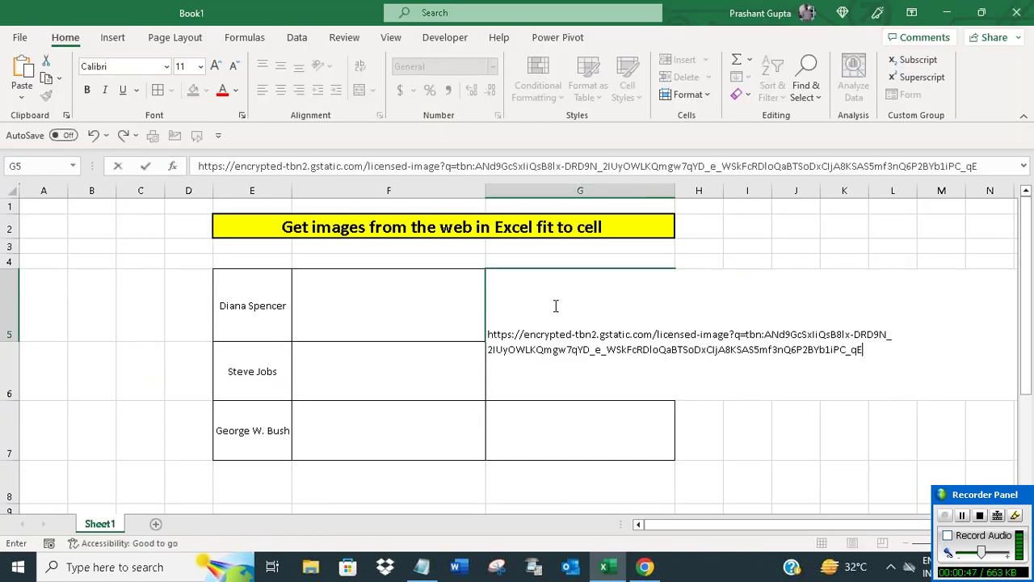
{"action": "left_click", "coordinate": [369, 321]}
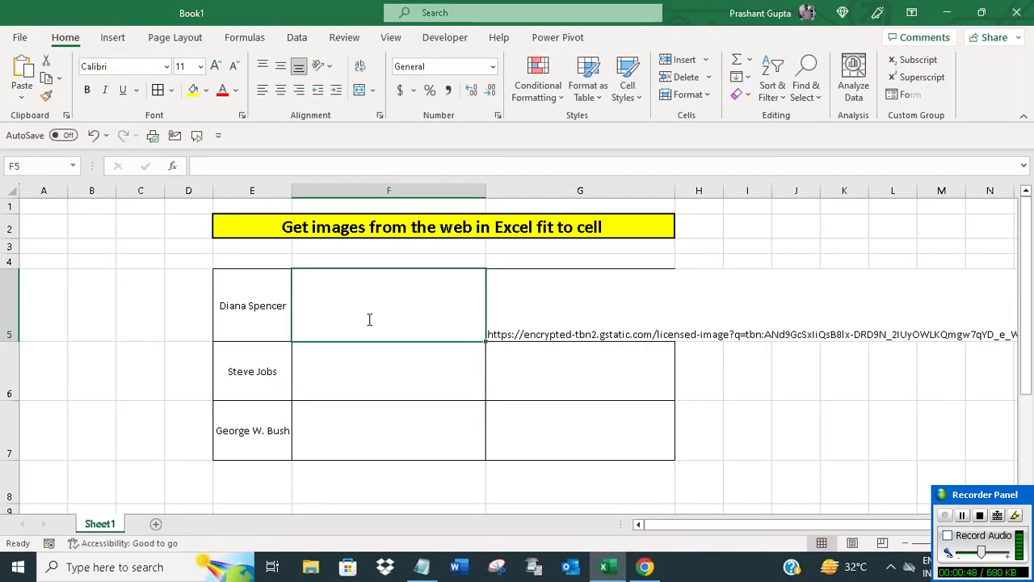
{"action": "type", "text": "=Image(G"}
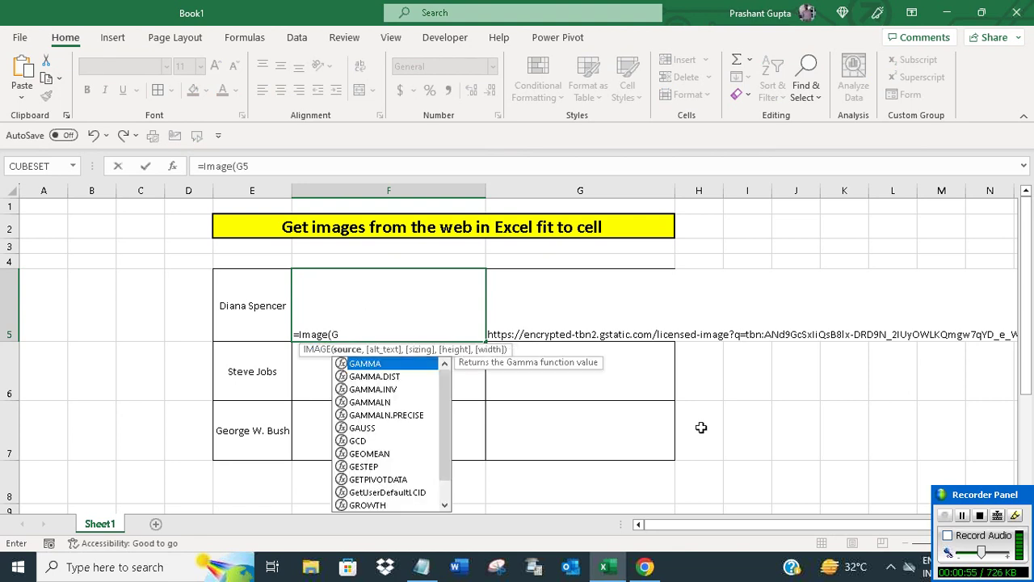
{"action": "type", "text": "5,,1"}
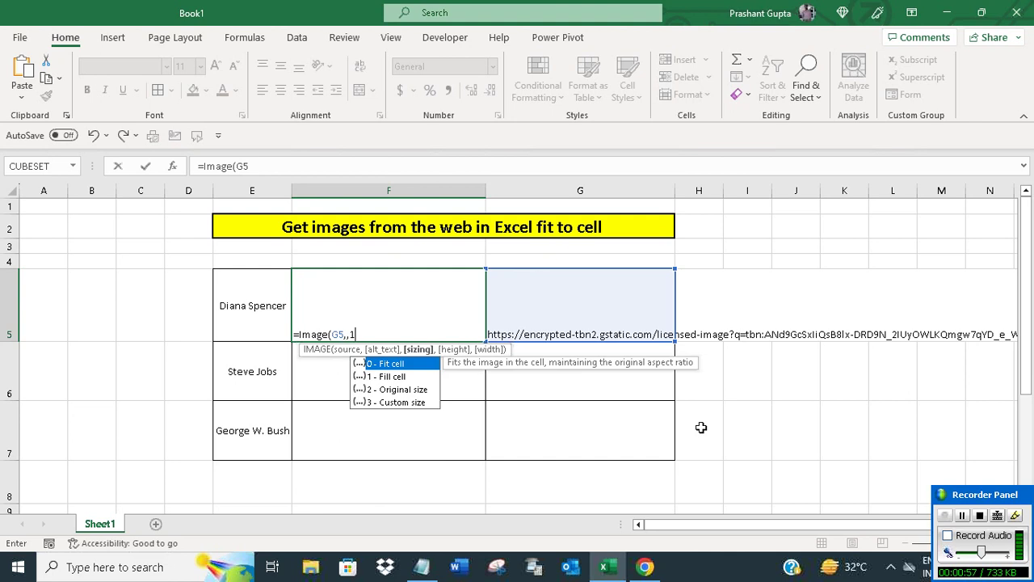
{"action": "type", "text": ")"}
{"action": "key", "text": "Return"}
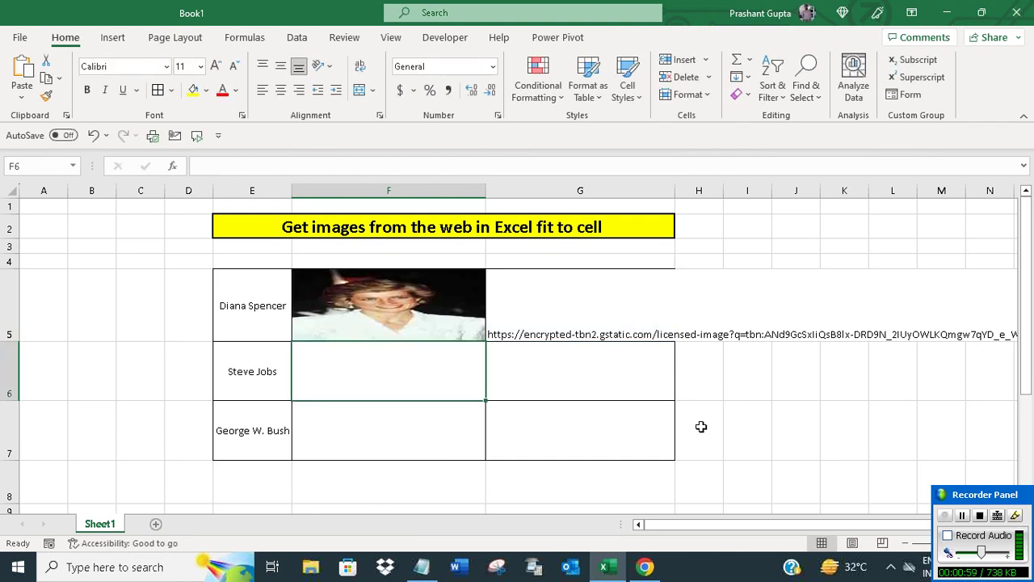
Replace the Google search term with Steve Jobs and run the search
{"action": "left_click", "coordinate": [541, 391]}
{"action": "left_click", "coordinate": [646, 571]}
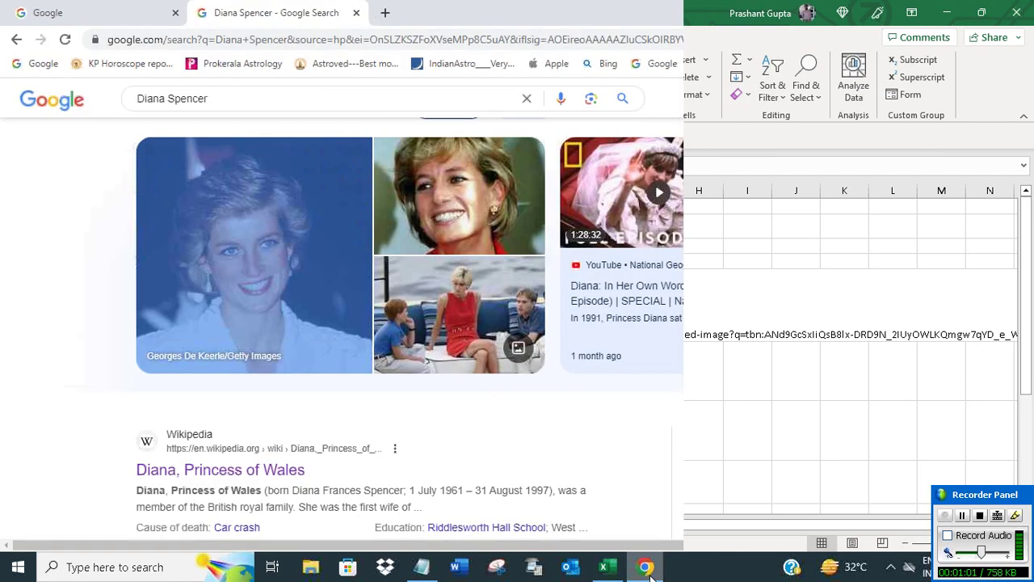
{"action": "left_click_drag", "start_coordinate": [254, 95], "coordinate": [123, 113]}
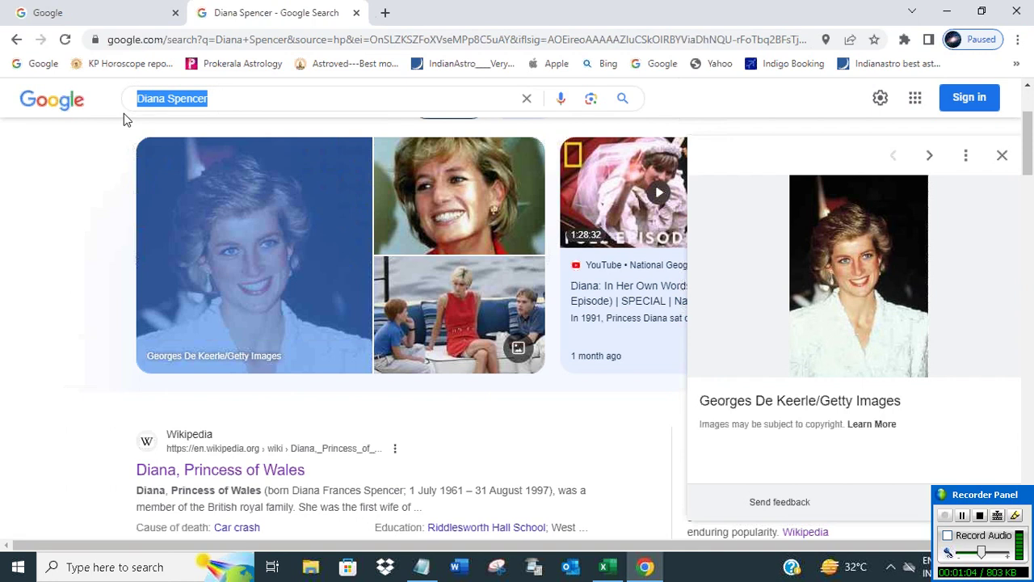
{"action": "key", "text": "BackSpace"}
{"action": "type", "text": "Steve Job"}
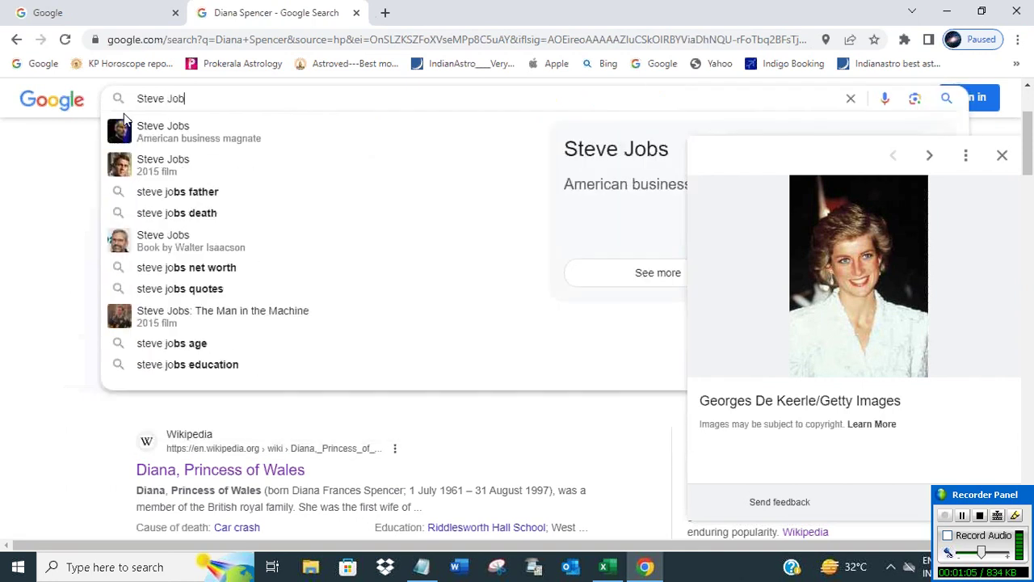
{"action": "type", "text": "s"}
{"action": "key", "text": "Return"}
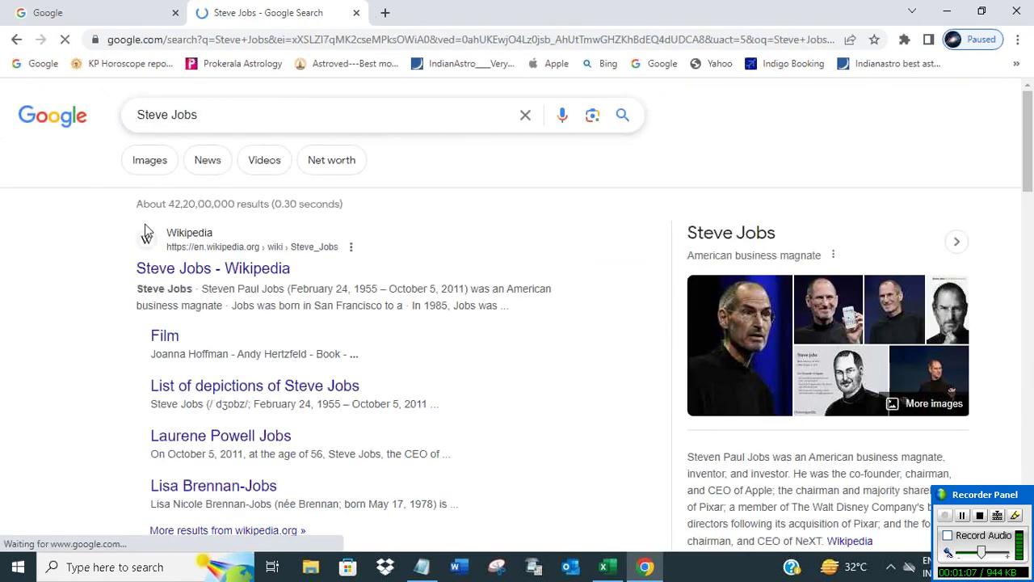
In Images results, copy the image address of the Britannica Steve Jobs photo
{"action": "left_click", "coordinate": [143, 163]}
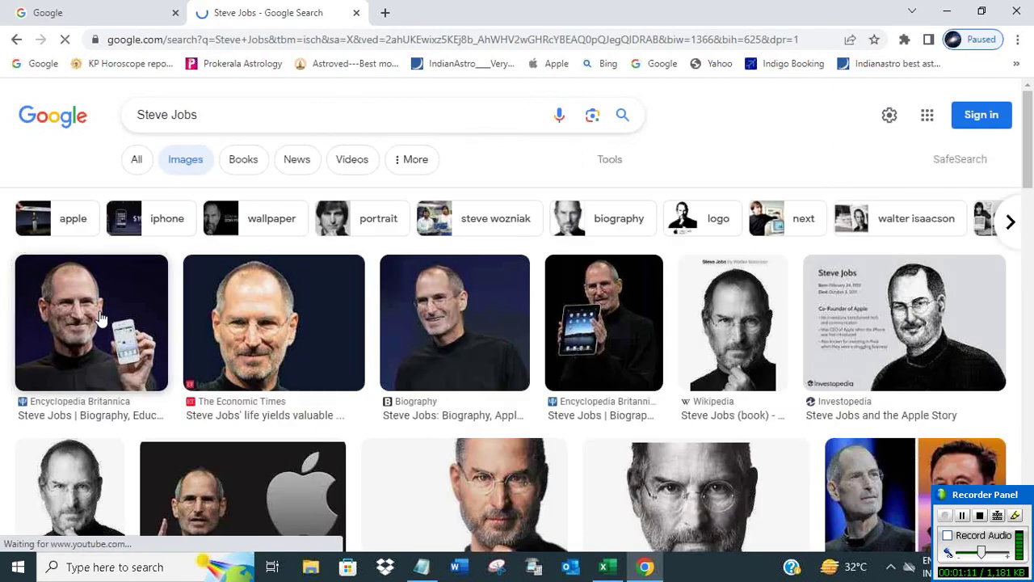
{"action": "left_click", "coordinate": [101, 314]}
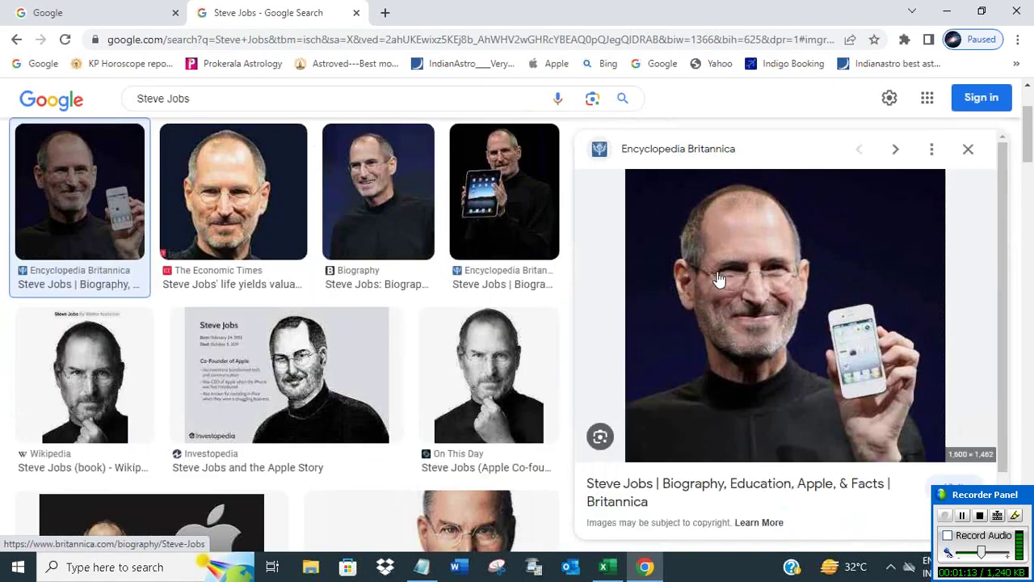
{"action": "right_click", "coordinate": [725, 266]}
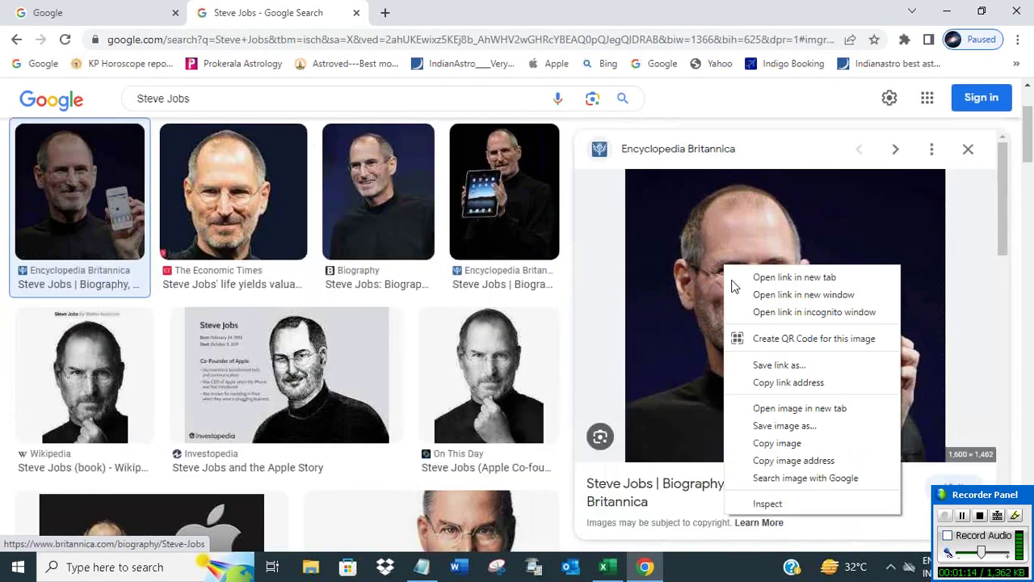
{"action": "left_click", "coordinate": [775, 461]}
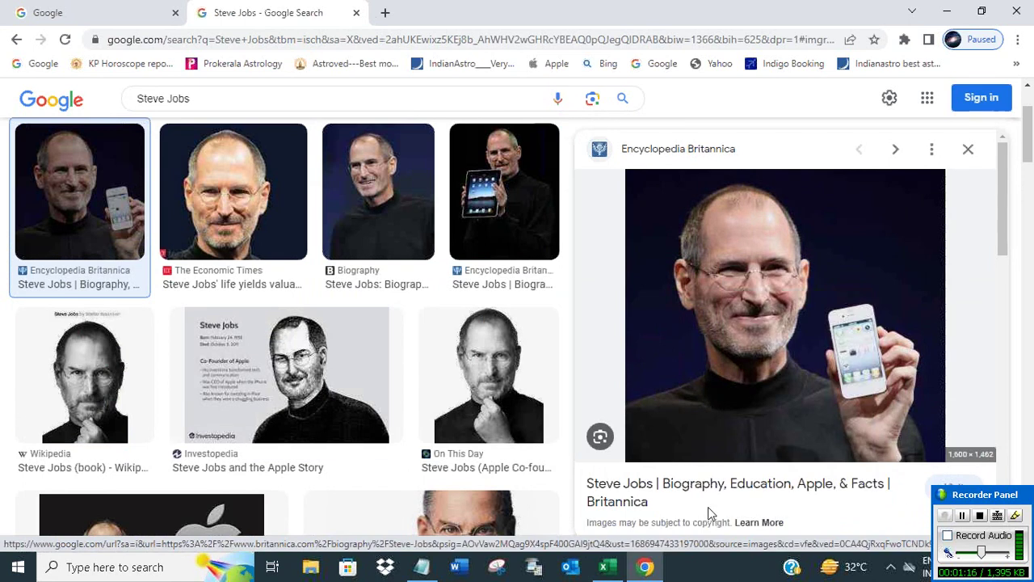
{"action": "left_click", "coordinate": [604, 566]}
Paste the Steve Jobs image address into cell G6
{"action": "double_click", "coordinate": [541, 378]}
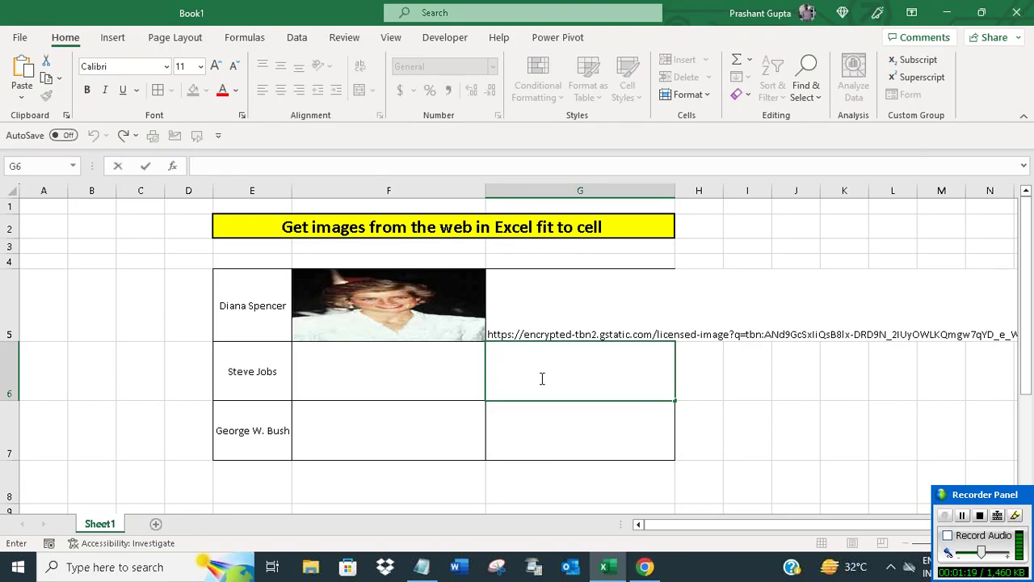
{"action": "key", "text": "ctrl+v"}
{"action": "left_click", "coordinate": [401, 384]}
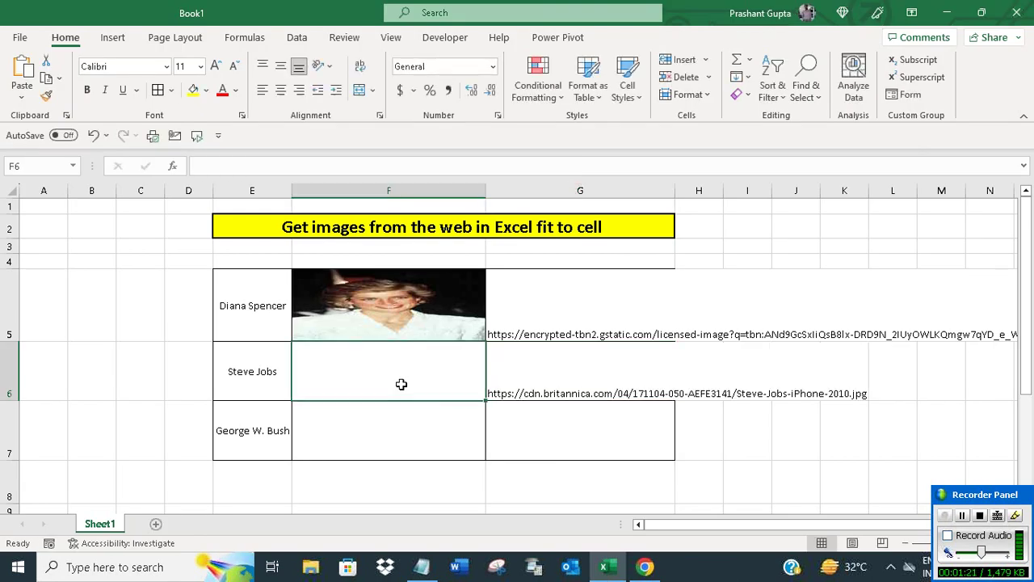
Fill F5's =IMAGE formula down to F6 so Steve Jobs's photo appears
{"action": "left_click", "coordinate": [403, 331]}
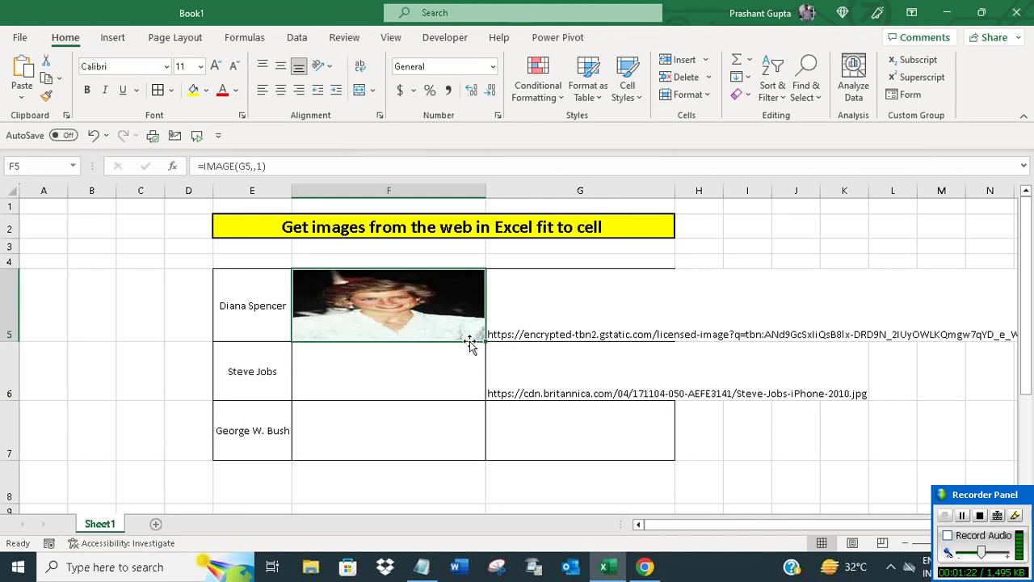
{"action": "left_click_drag", "start_coordinate": [486, 347], "coordinate": [481, 393]}
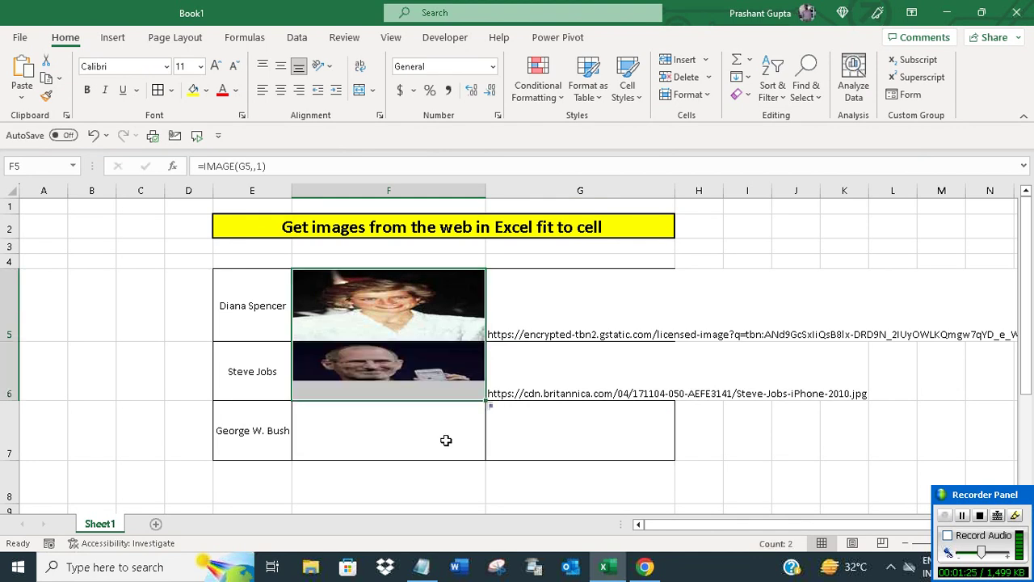
{"action": "left_click", "coordinate": [416, 436]}
{"action": "left_click", "coordinate": [516, 433]}
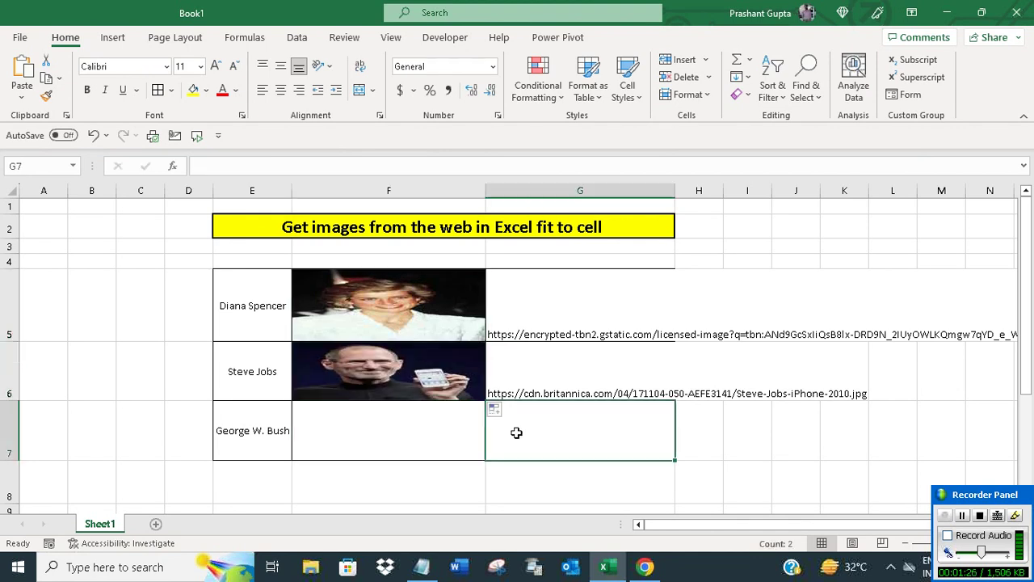
{"action": "left_click", "coordinate": [645, 566]}
Replace the image search term with George W. Bush
{"action": "triple_click", "coordinate": [121, 101]}
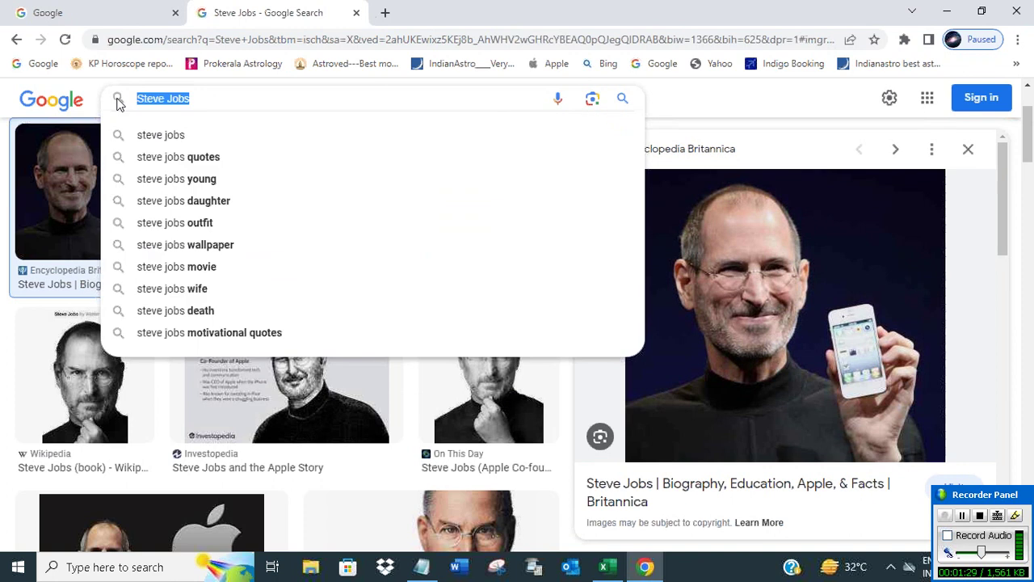
{"action": "key", "text": "BackSpace"}
{"action": "type", "text": "George W"}
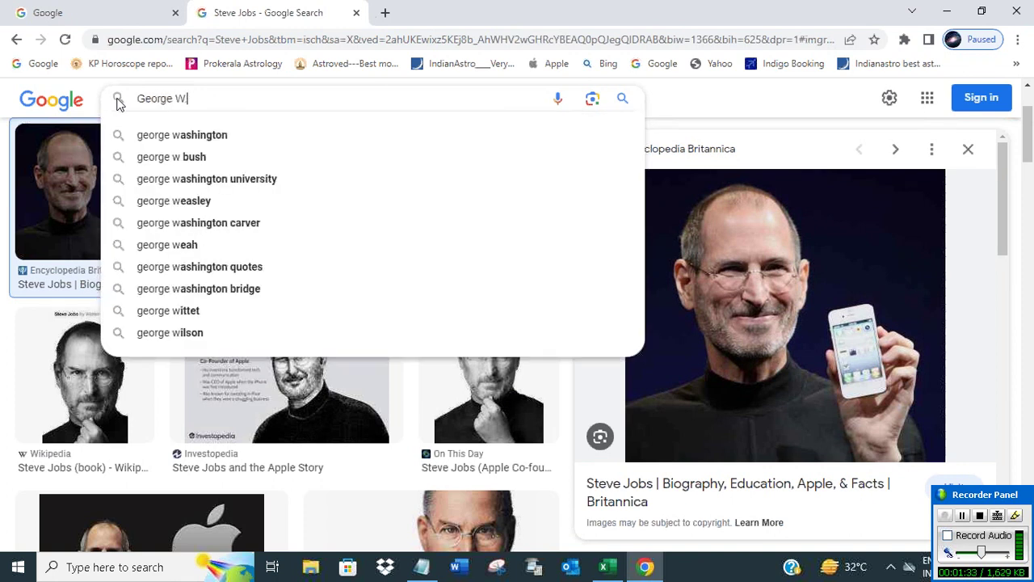
{"action": "type", "text": ". Bush"}
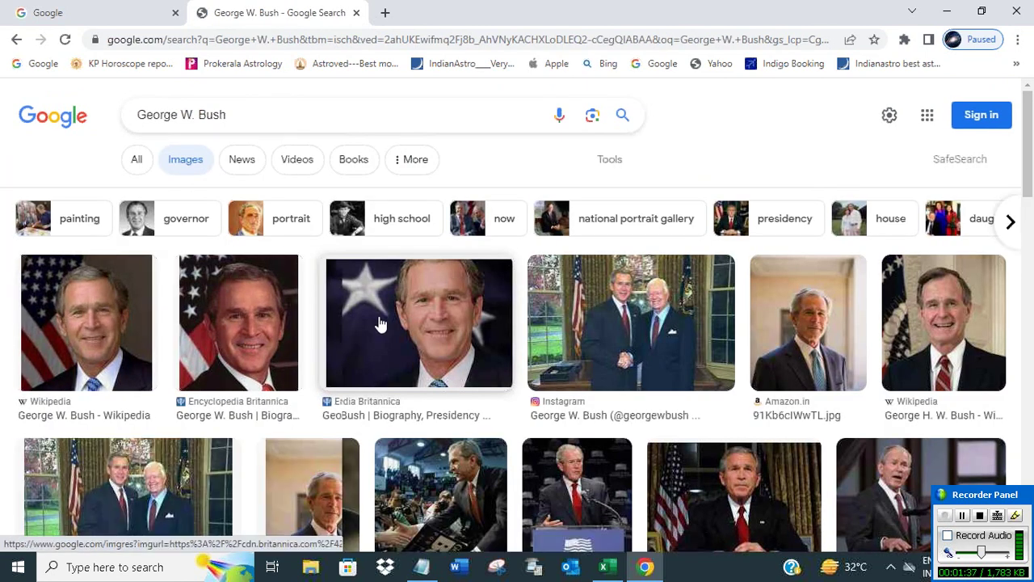
Copy the image address of the Britannica George W. Bush photo
{"action": "left_click", "coordinate": [382, 323]}
{"action": "right_click", "coordinate": [685, 265]}
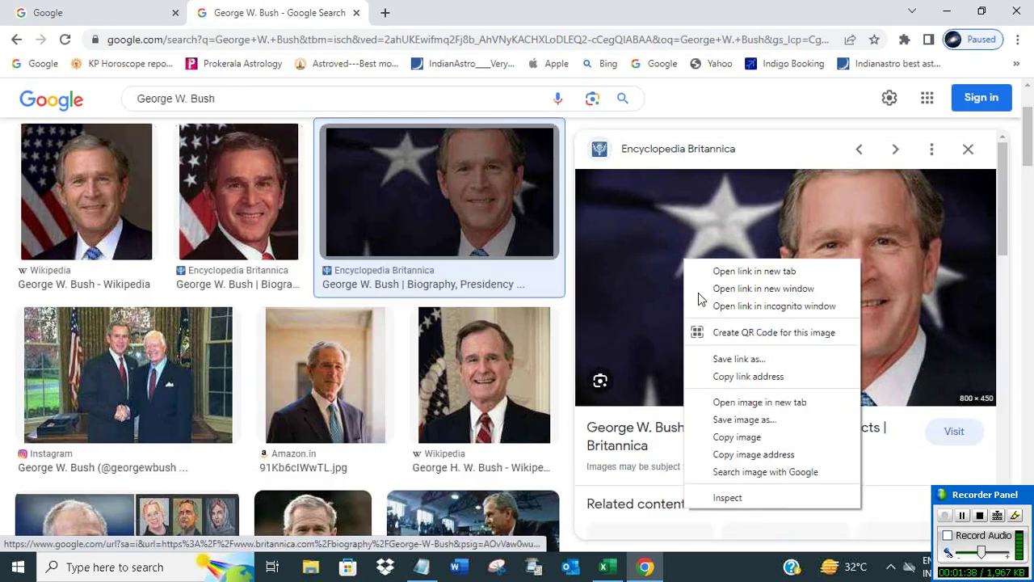
{"action": "left_click", "coordinate": [725, 457]}
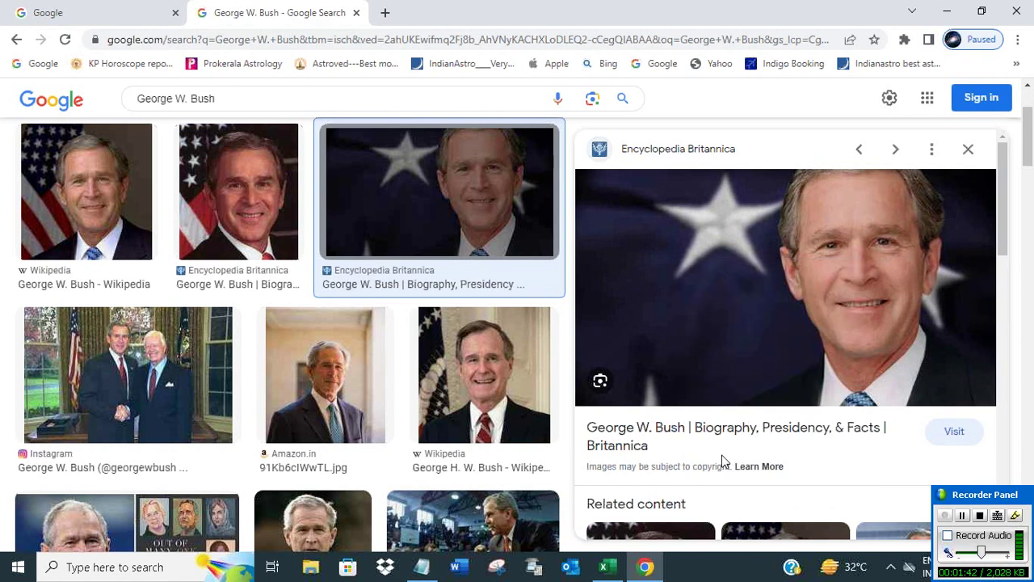
{"action": "left_click", "coordinate": [606, 566]}
Paste the George W. Bush image address into cell G7
{"action": "double_click", "coordinate": [548, 436]}
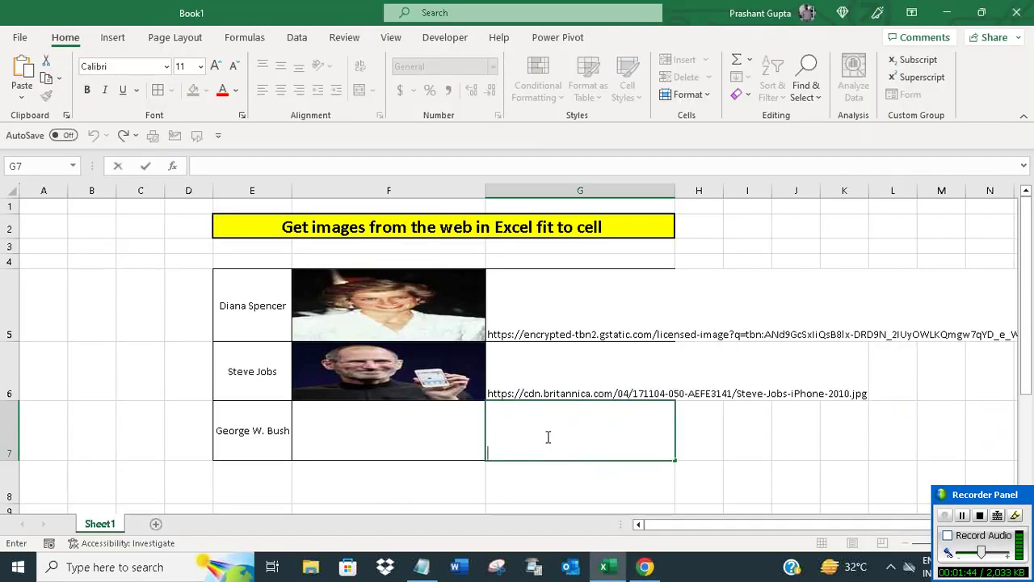
{"action": "type", "text": "https://cdn.britannica.com/42/172742-138-B0830C03/overview-George-W-Bush.jpg?w=800&h=450&c=crop"}
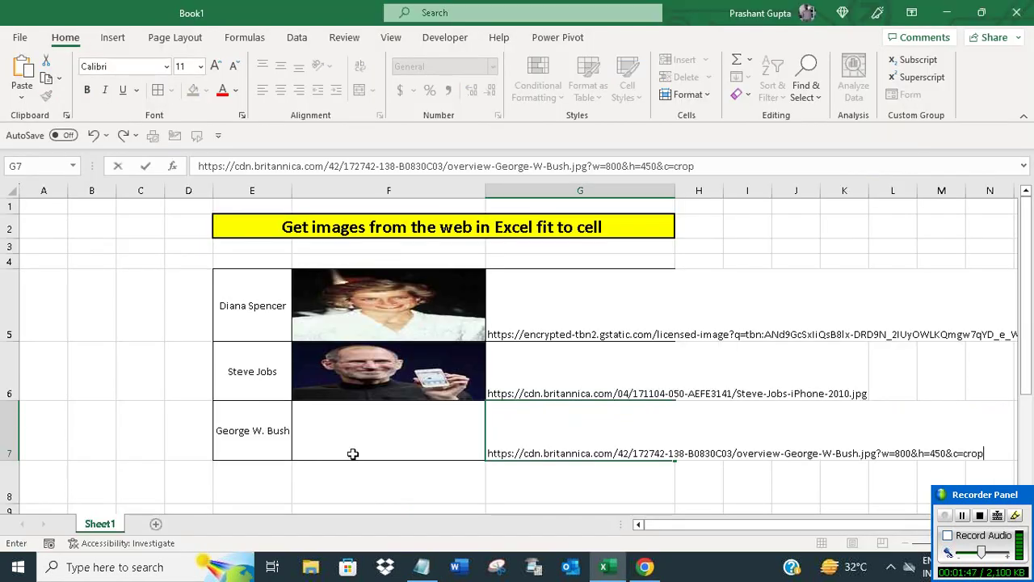
{"action": "left_click", "coordinate": [353, 449]}
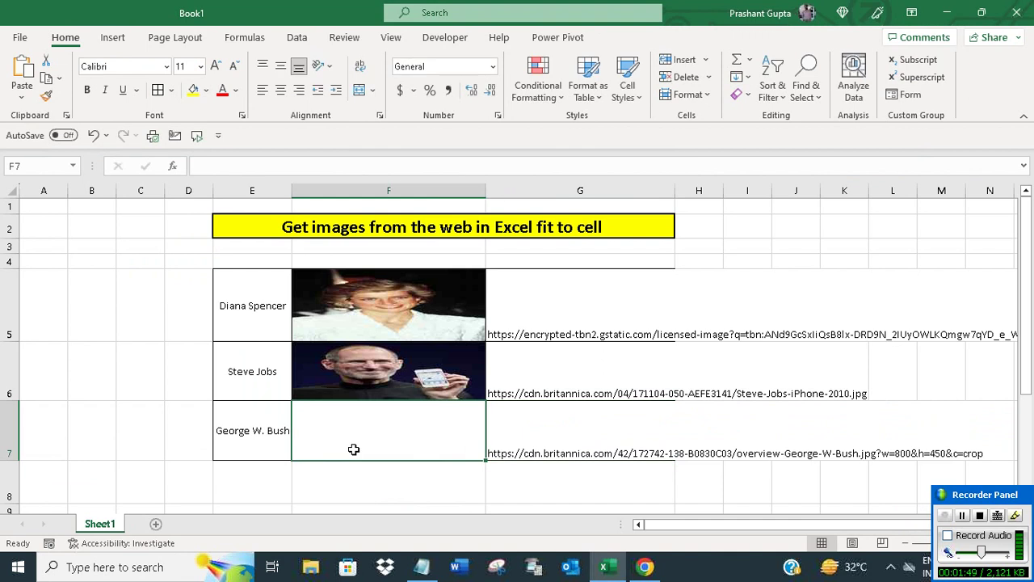
Fill F6's image formula down to F7 to show George W. Bush's photo
{"action": "type", "text": "="}
{"action": "key", "text": "BackSpace"}
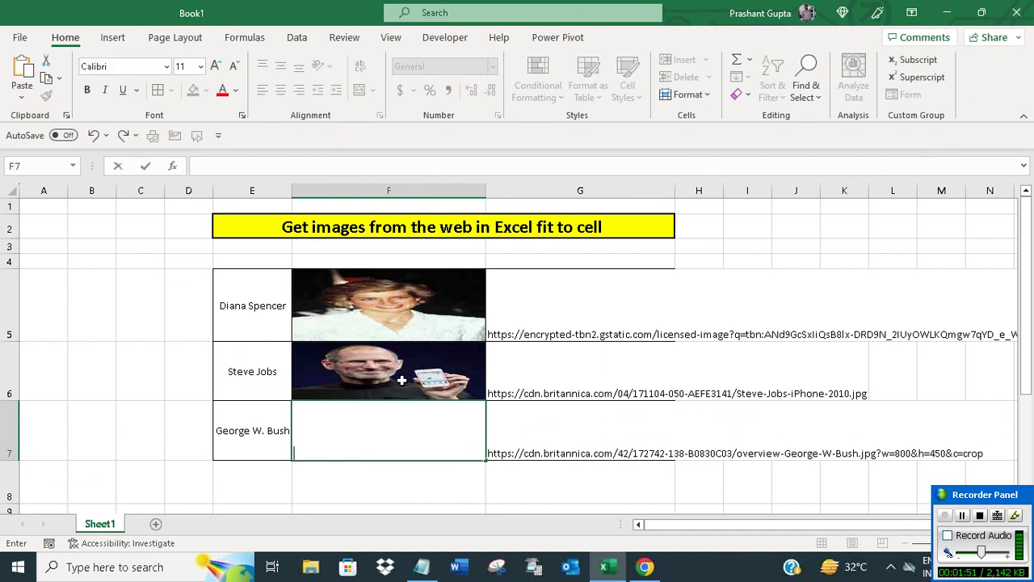
{"action": "left_click", "coordinate": [402, 380]}
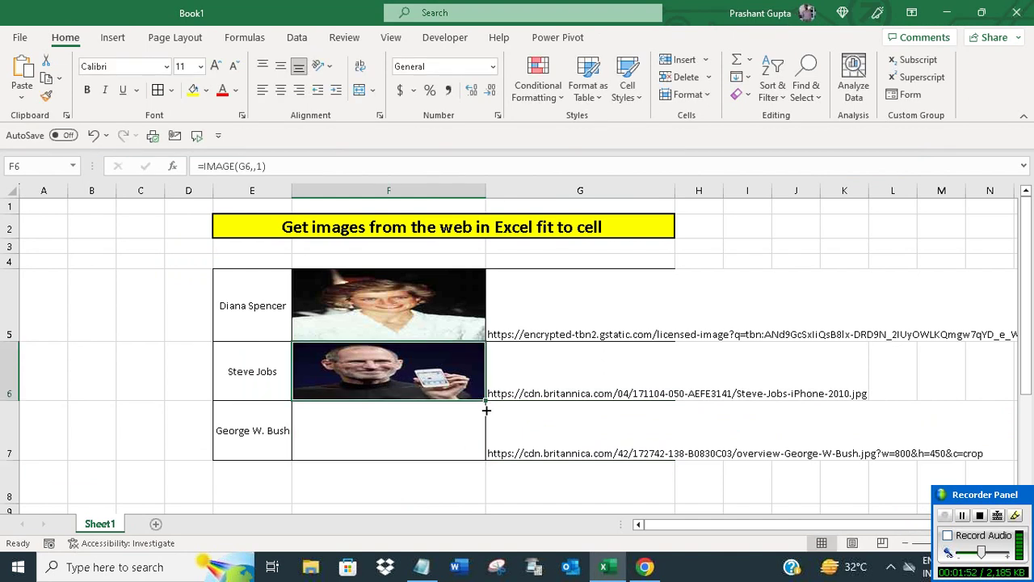
{"action": "left_click_drag", "start_coordinate": [487, 410], "coordinate": [487, 451]}
{"action": "left_click", "coordinate": [420, 420]}
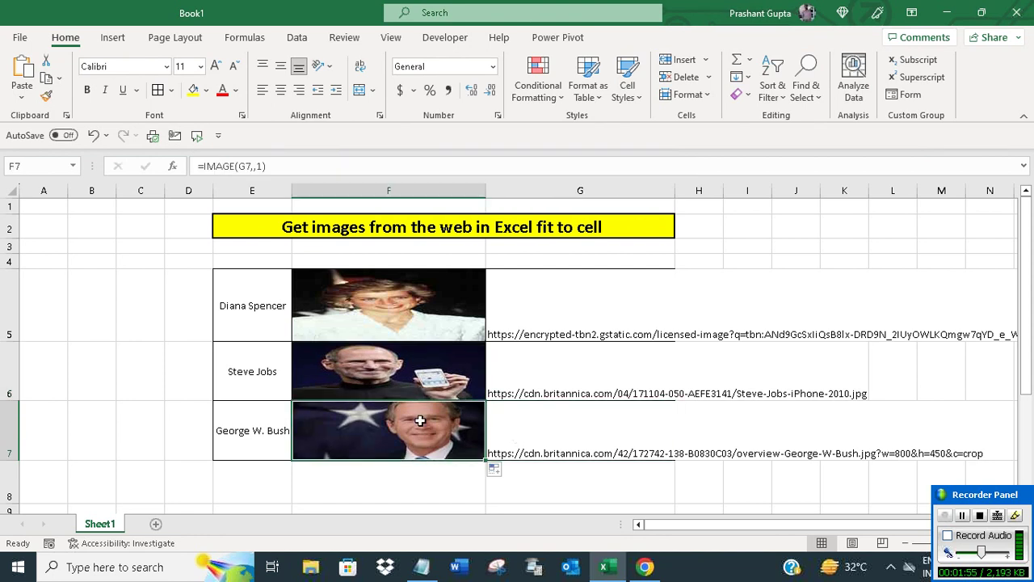
Add 'And, we got it.' to the Notepad notes
{"action": "left_click", "coordinate": [421, 567]}
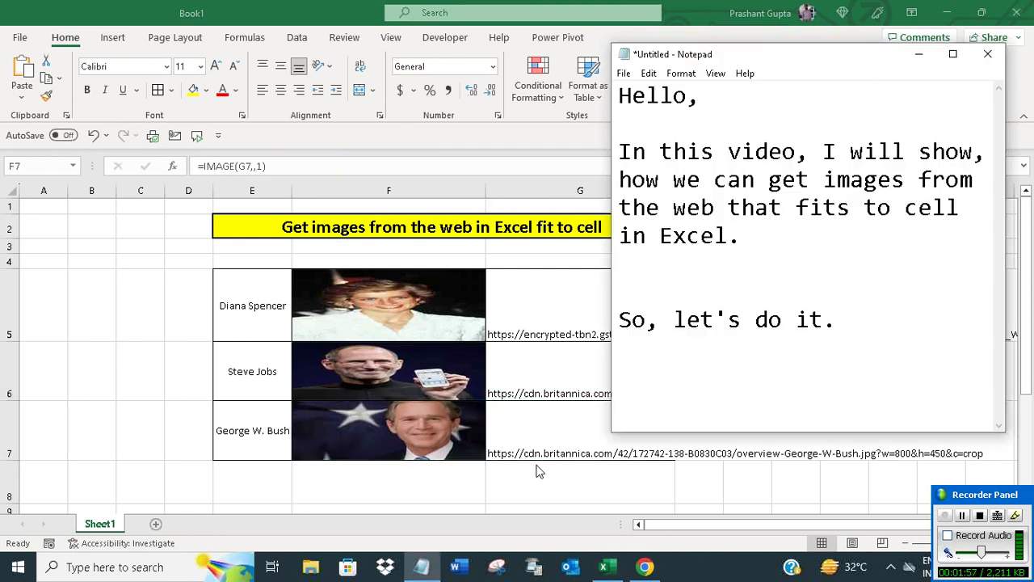
{"action": "type", "text": "And,"}
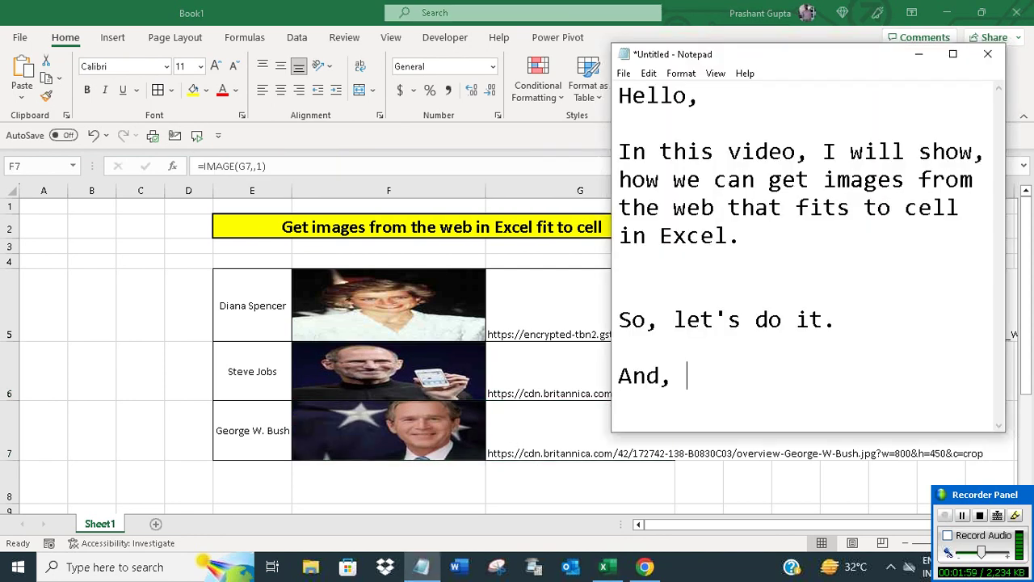
{"action": "type", "text": " we got it."}
{"action": "key", "text": "Return"}
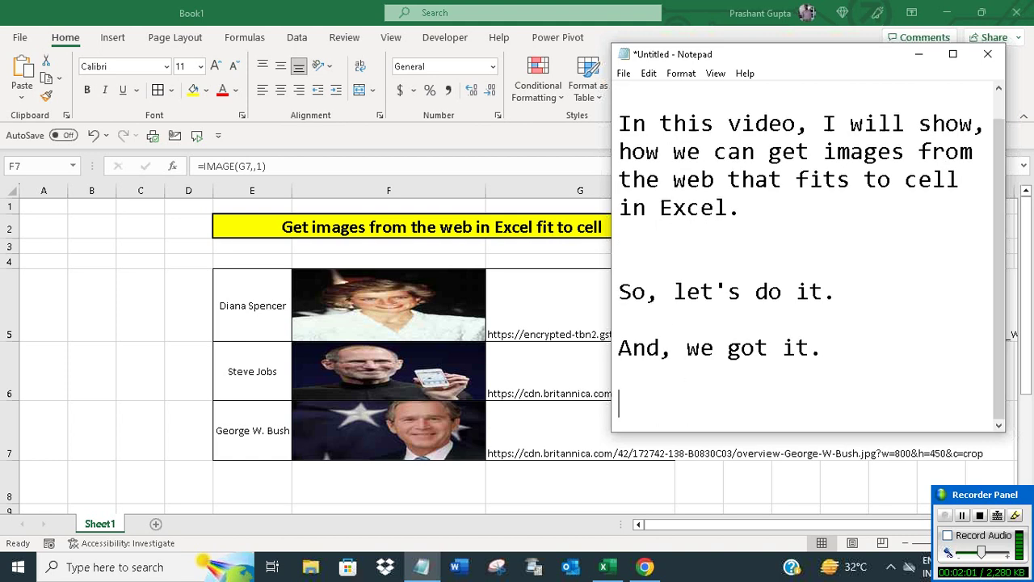
{"action": "left_click", "coordinate": [919, 54]}
Copy F5's =IMAGE(G5,,1) formula from the formula bar
{"action": "left_click", "coordinate": [405, 295]}
{"action": "left_click", "coordinate": [205, 166]}
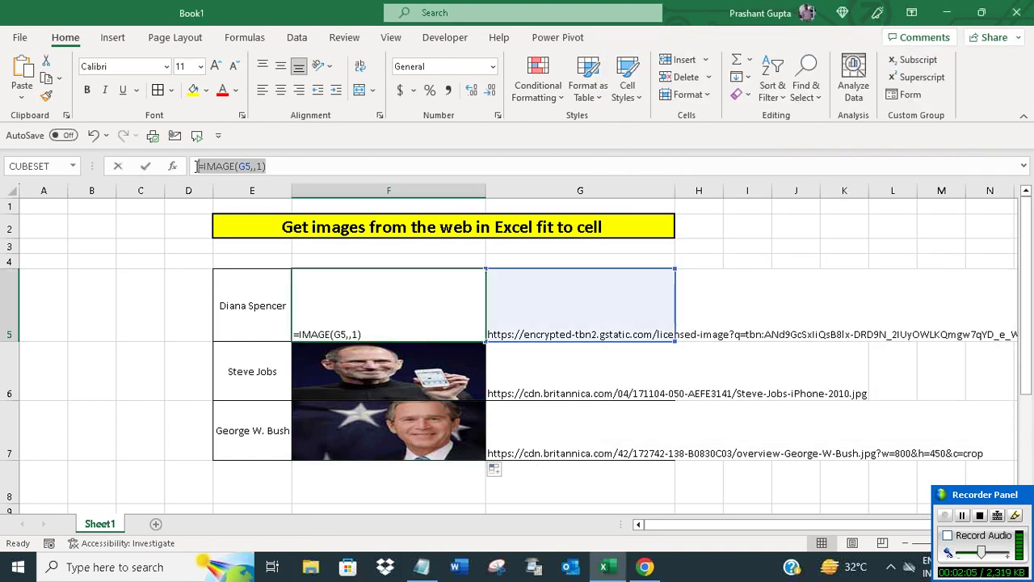
{"action": "right_click", "coordinate": [205, 166]}
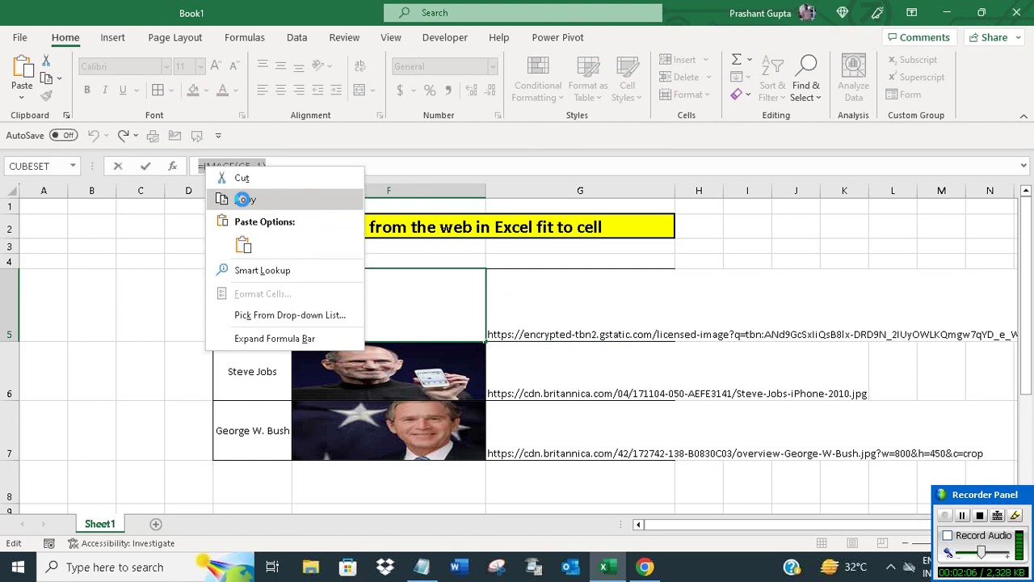
{"action": "left_click", "coordinate": [241, 198]}
Paste =IMAGE(G5,,1) at the end of the notes and leave F5 unchanged
{"action": "left_click", "coordinate": [421, 567]}
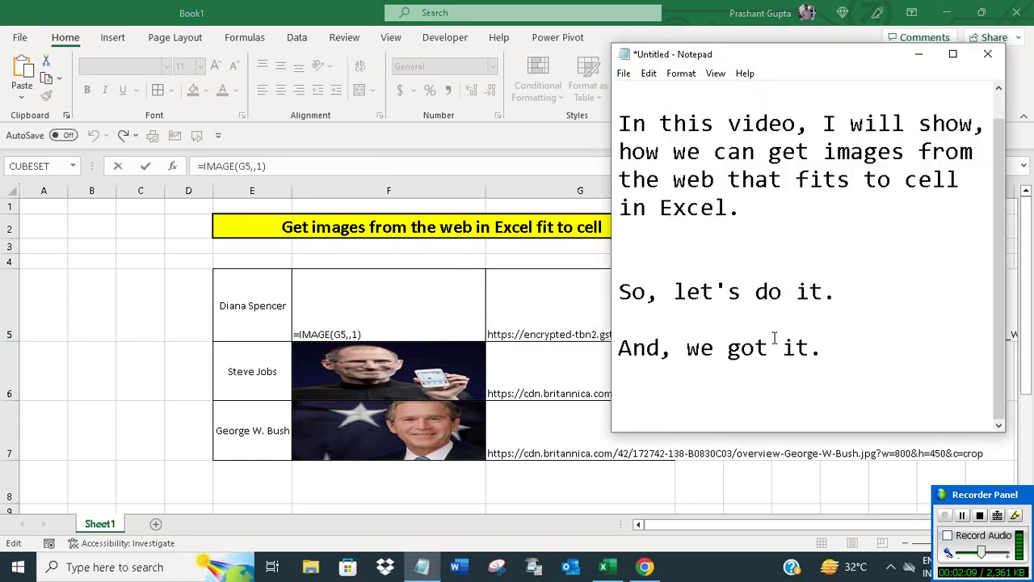
{"action": "key", "text": "ctrl+End"}
{"action": "key", "text": "ctrl+v"}
{"action": "key", "text": "Return"}
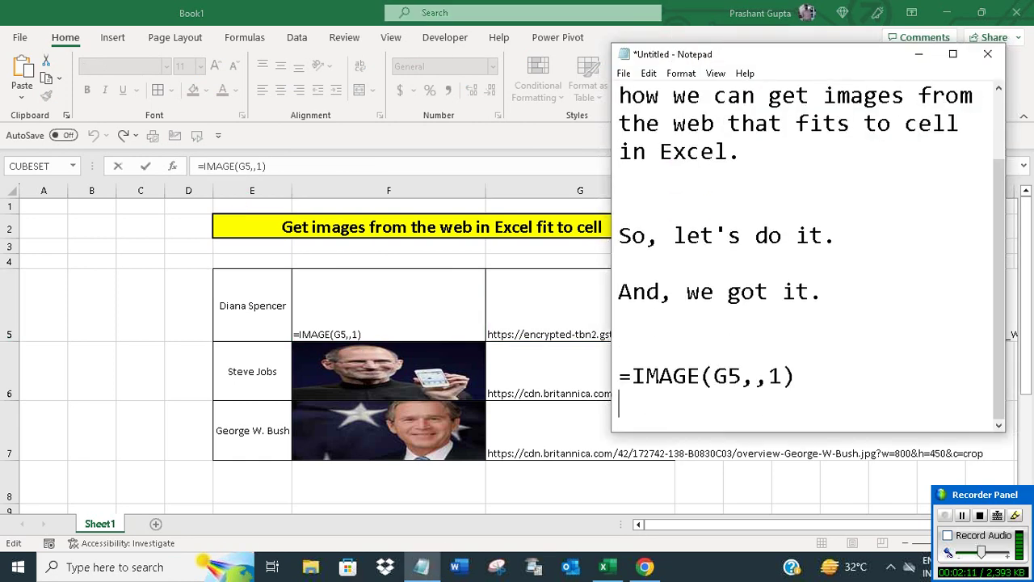
{"action": "key", "text": "Return"}
{"action": "key", "text": "Return"}
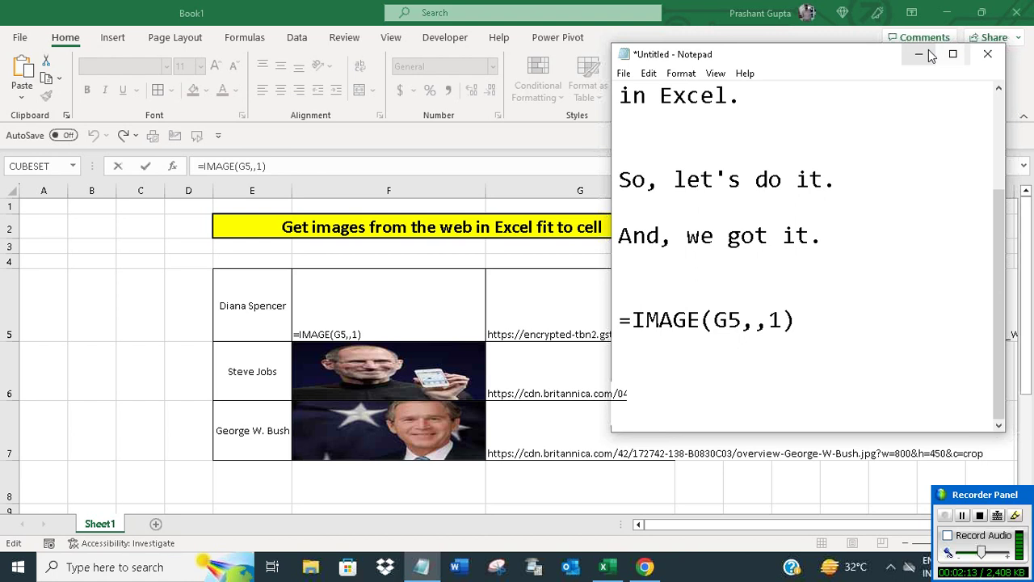
{"action": "left_click", "coordinate": [919, 54]}
{"action": "key", "text": "ctrl+Return"}
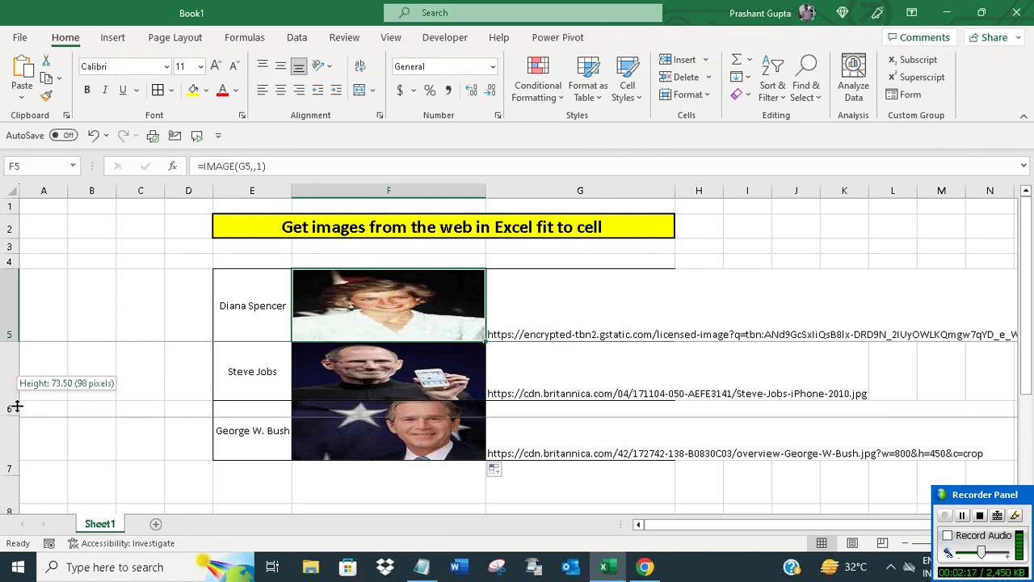
Drag rows 6 and 7 taller to enlarge the Steve Jobs and George W. Bush photos
{"action": "left_click_drag", "start_coordinate": [17, 402], "coordinate": [17, 424]}
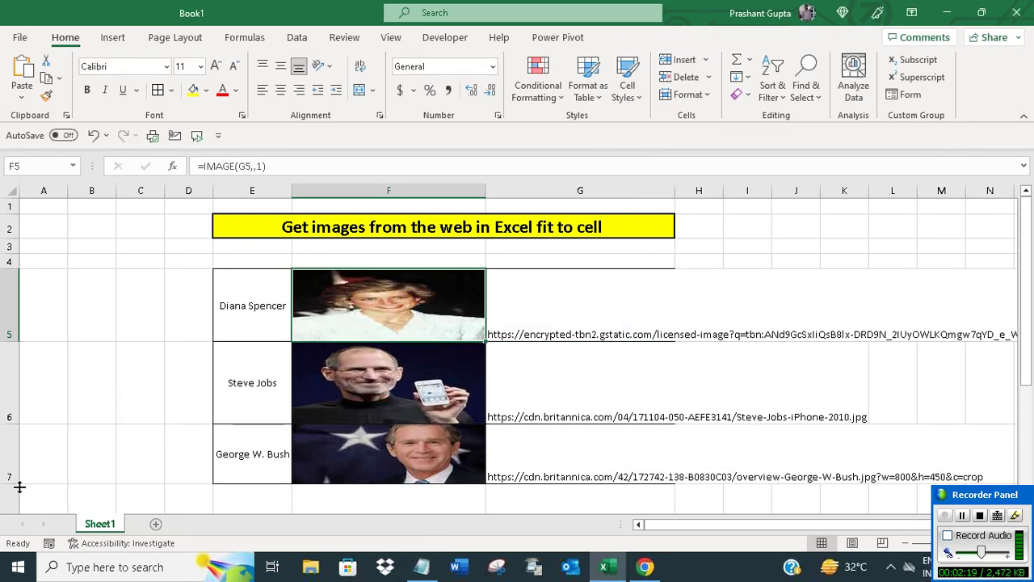
{"action": "left_click_drag", "start_coordinate": [19, 486], "coordinate": [19, 497]}
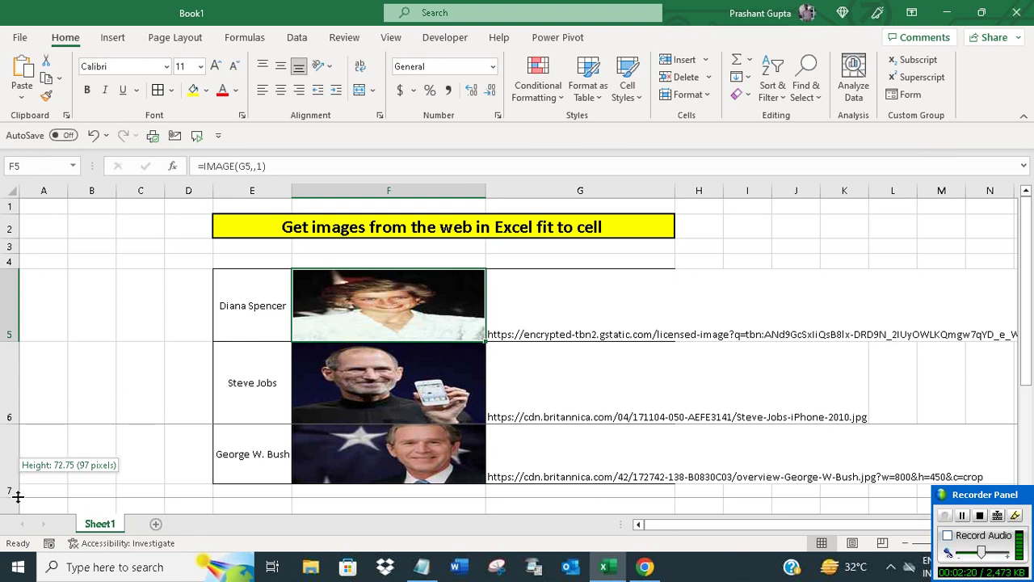
{"action": "left_click", "coordinate": [377, 378]}
Add a note that IMAGE fails with some URLs, usually giving a Value error for bad ones
{"action": "left_click", "coordinate": [429, 568]}
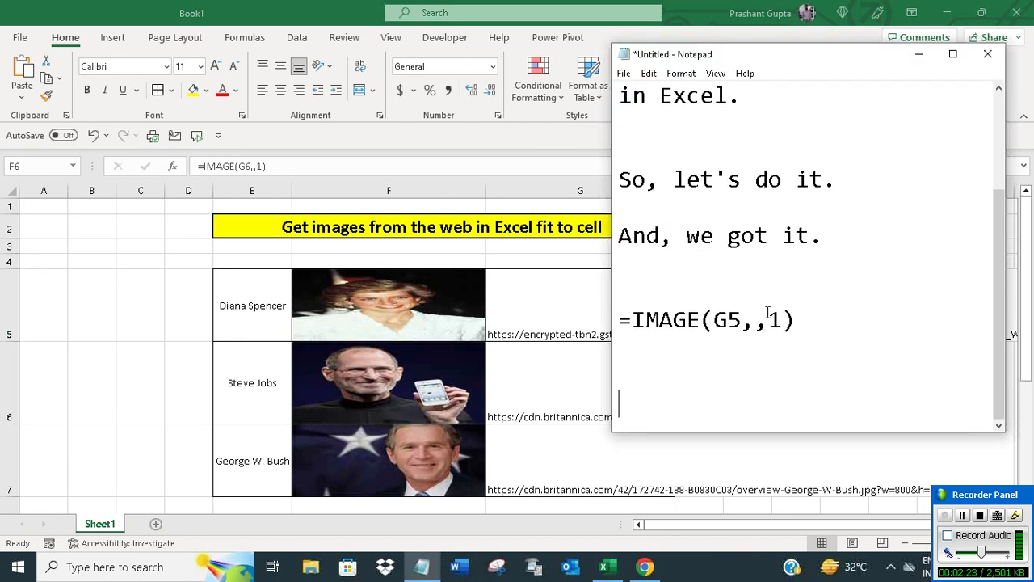
{"action": "type", "text": "Here, I "}
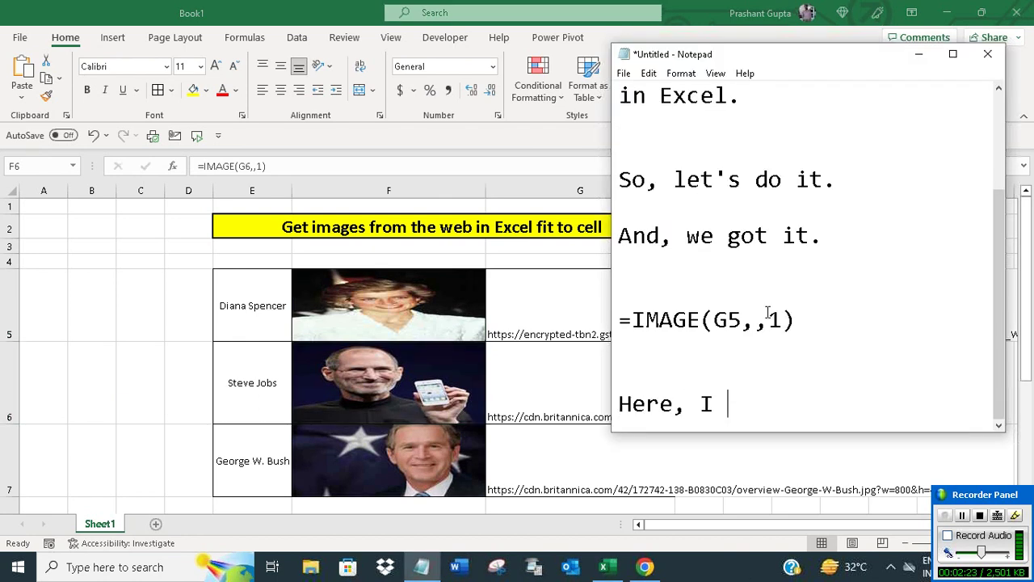
{"action": "type", "text": "just want to"}
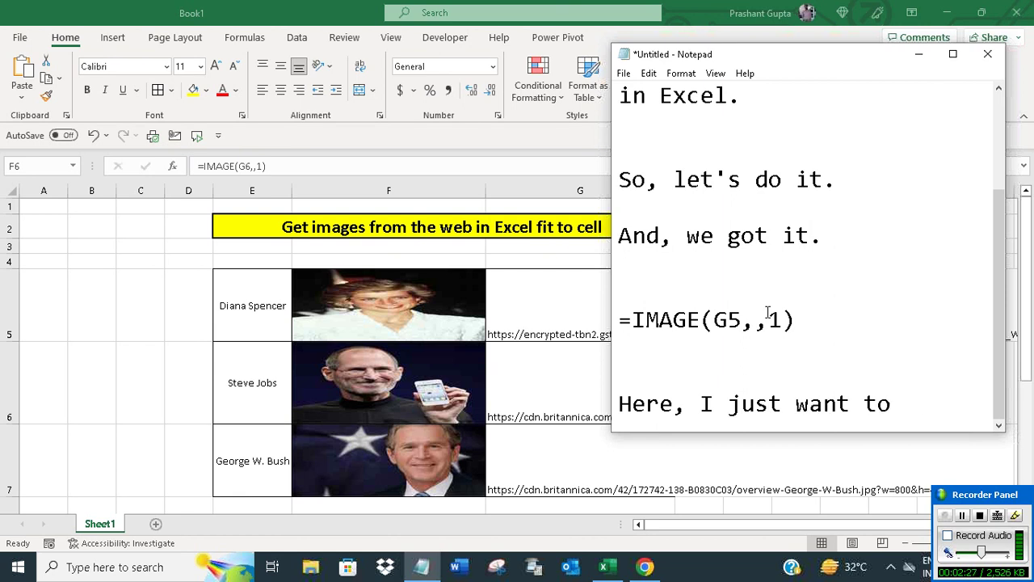
{"action": "type", "text": " mention th"}
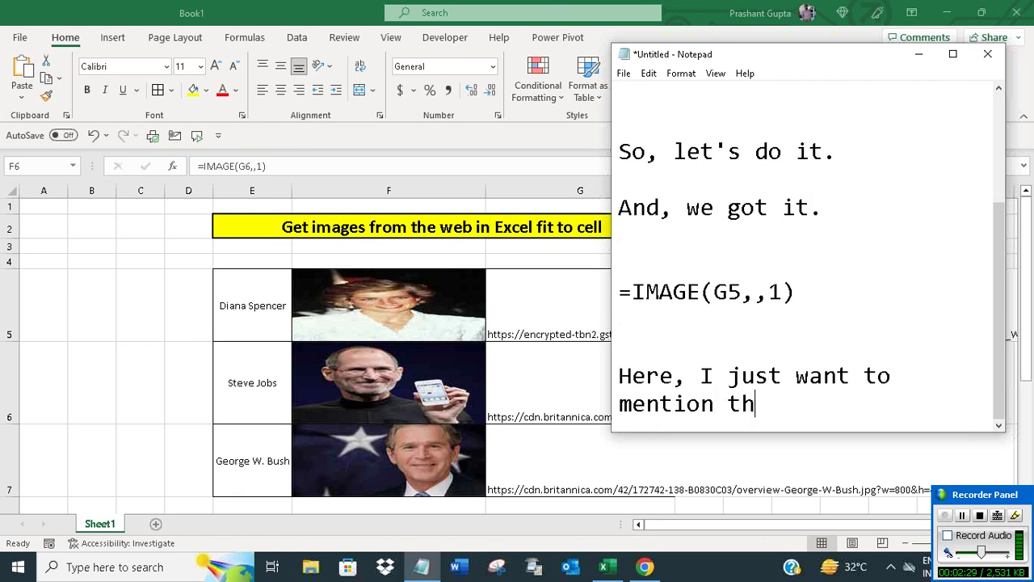
{"action": "type", "text": "at it coes not work"}
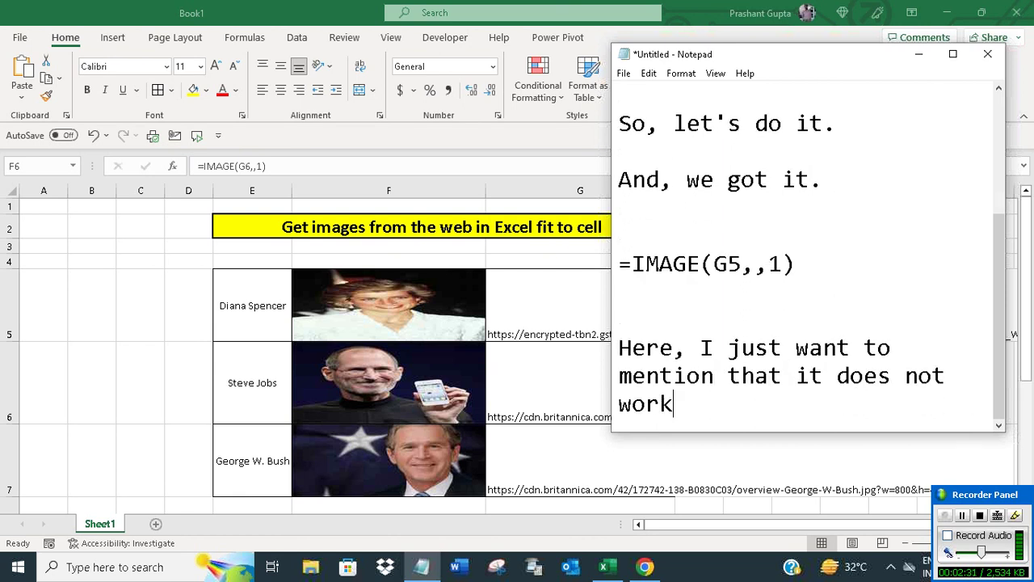
{"action": "type", "text": " with ALL m"}
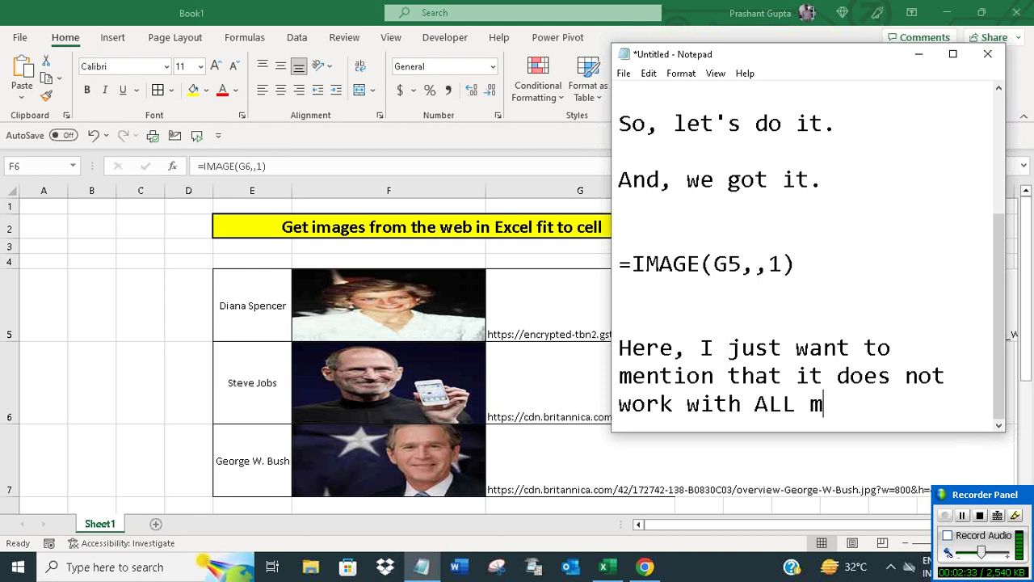
{"action": "key", "text": "BackSpace"}
{"action": "type", "text": "the uRl"}
{"action": "key", "text": "BackSpace"}
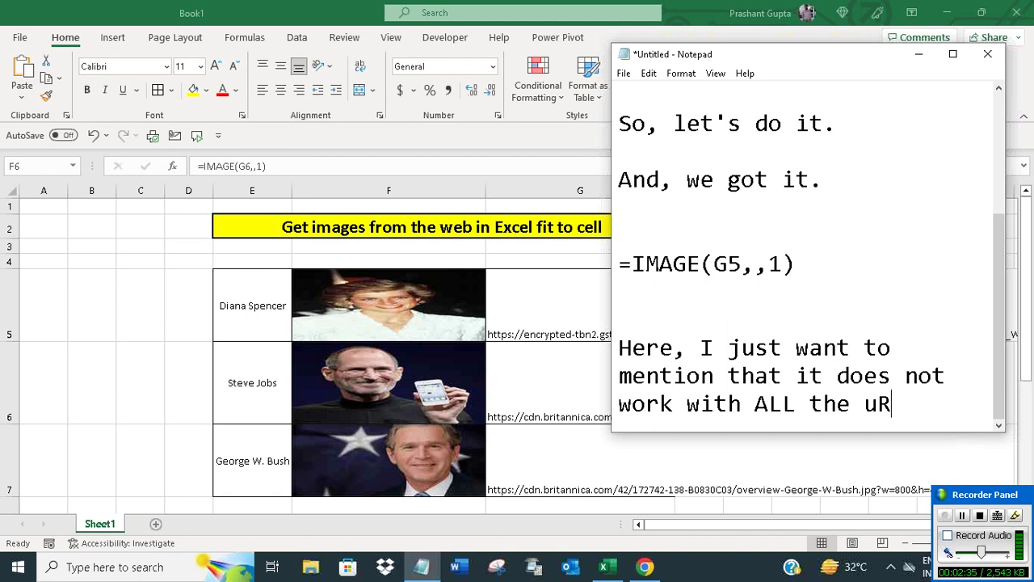
{"action": "key", "text": "BackSpace"}
{"action": "key", "text": "BackSpace"}
{"action": "type", "text": "URLs rat"}
{"action": "type", "text": "her you "}
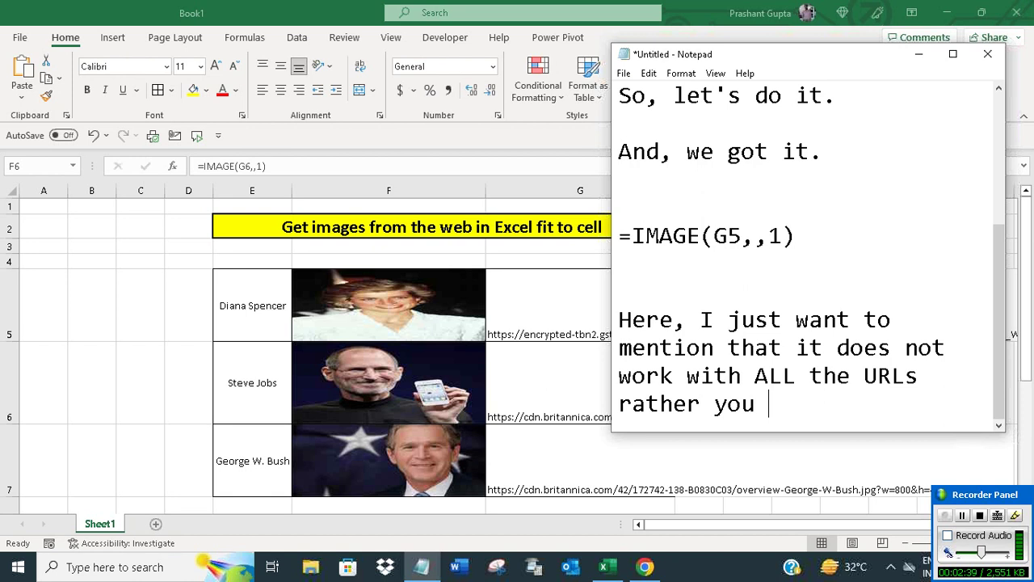
{"action": "type", "text": "will get"}
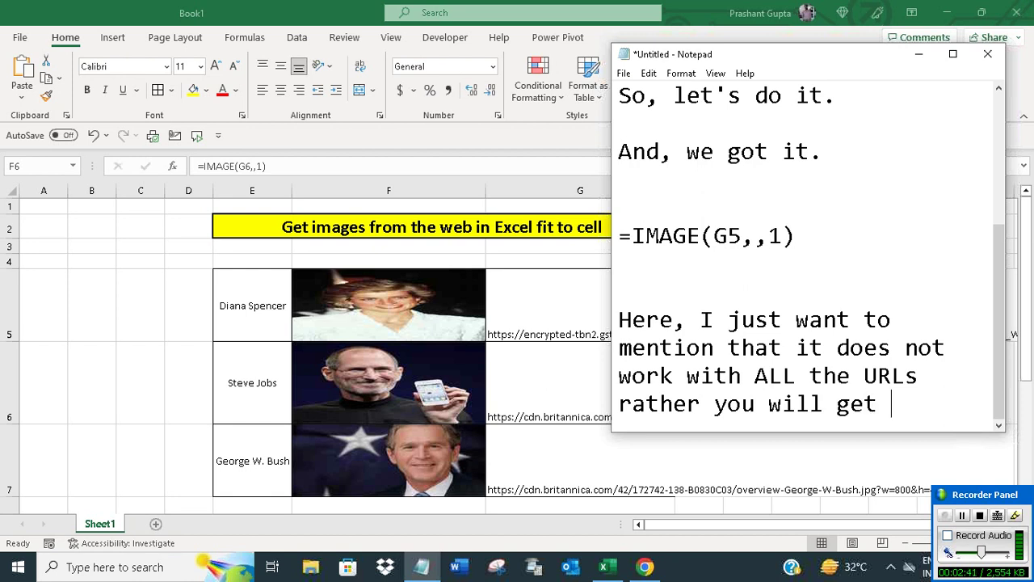
{"action": "type", "text": " Value error"}
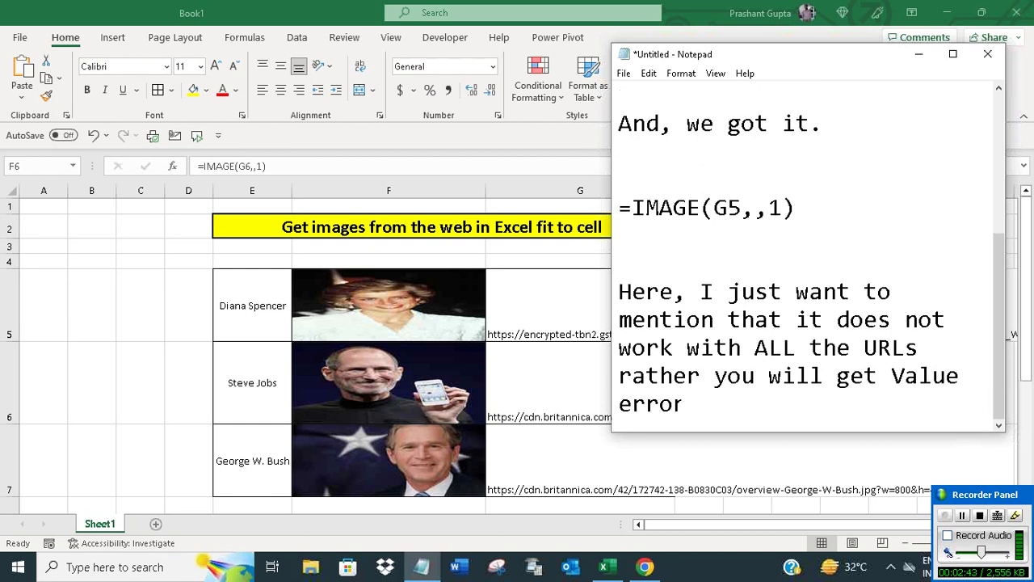
{"action": "type", "text": " most of the ti"}
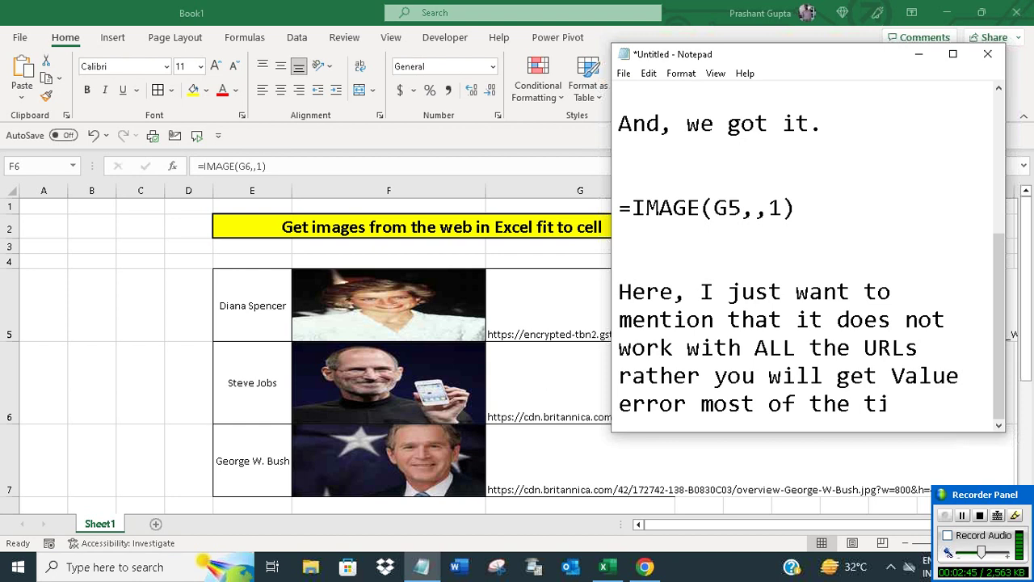
{"action": "type", "text": "me is"}
{"action": "key", "text": "BackSpace"}
{"action": "type", "text": "f the "}
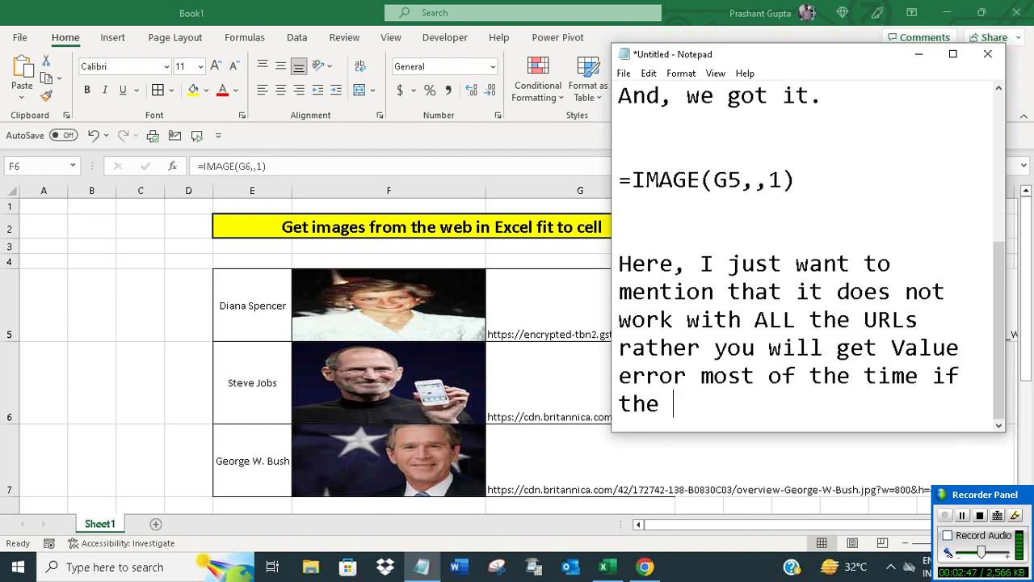
{"action": "type", "text": "URL i"}
{"action": "type", "text": "s no"}
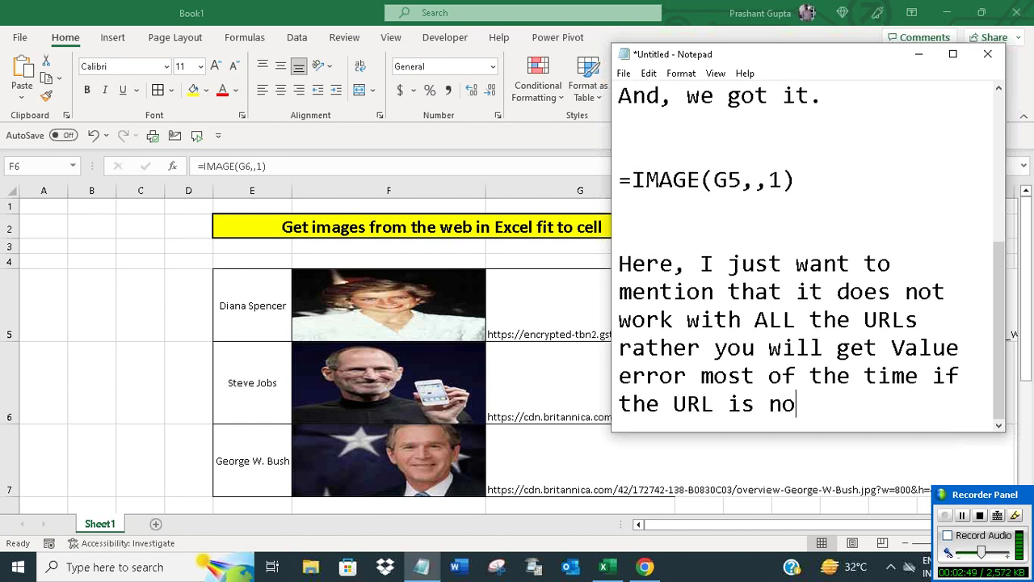
{"action": "type", "text": "t"}
{"action": "key", "text": "BackSpace"}
{"action": "key", "text": "BackSpace"}
{"action": "key", "text": "BackSpace"}
{"action": "type", "text": "bad."}
{"action": "key", "text": "Return"}
{"action": "key", "text": "Return"}
{"action": "key", "text": "Return"}
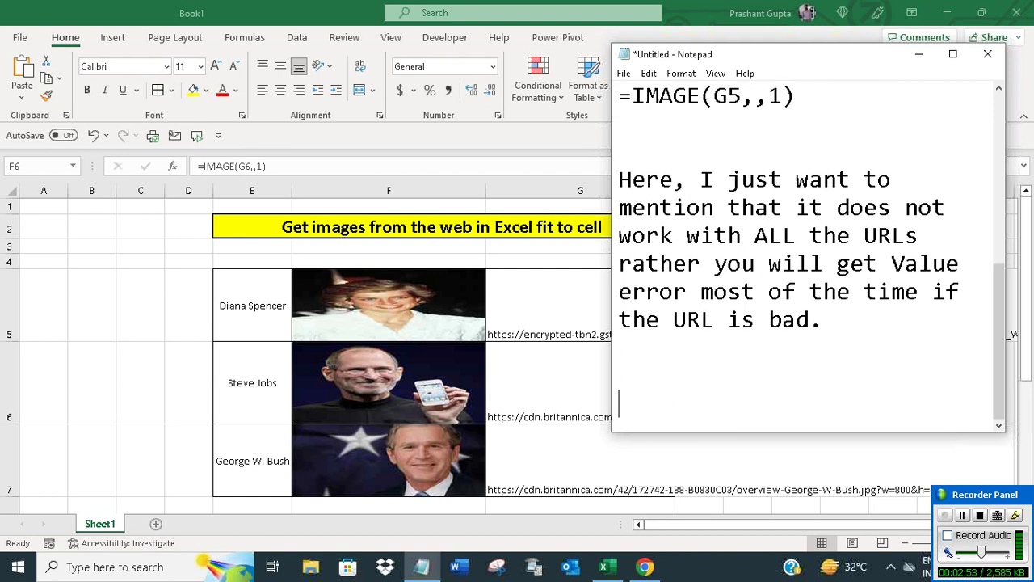
{"action": "left_click", "coordinate": [919, 54]}
{"action": "left_click", "coordinate": [602, 410]}
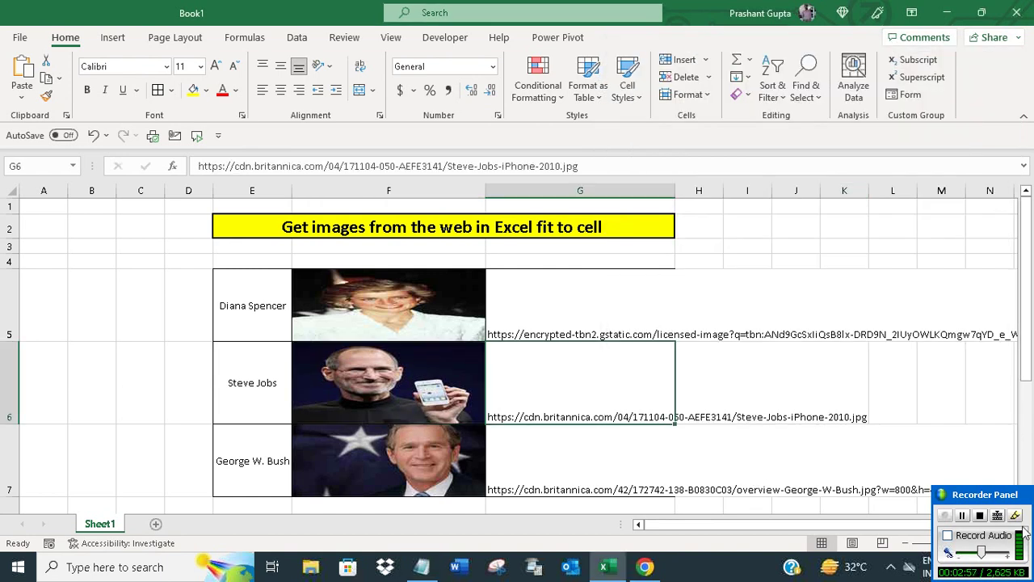